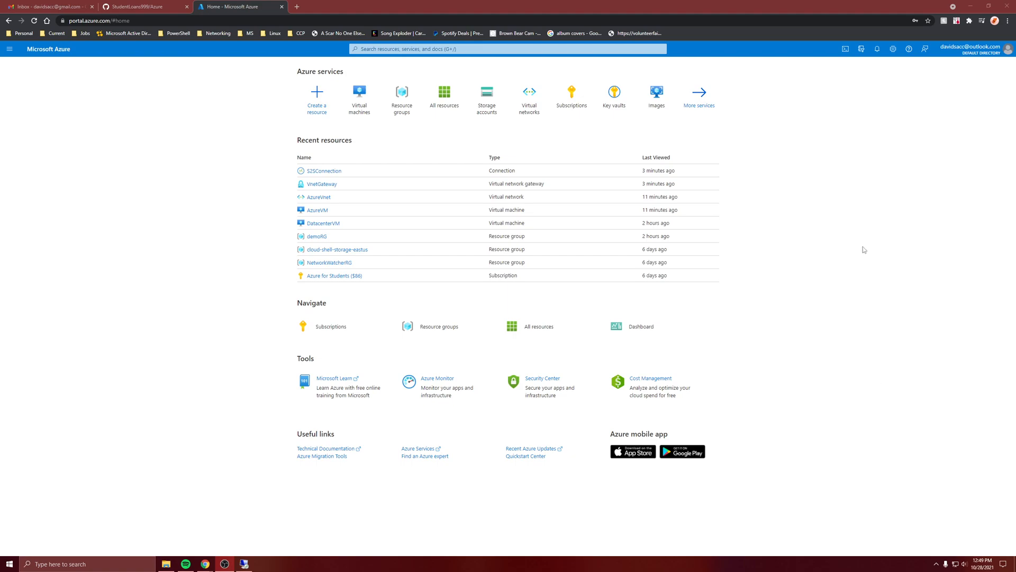
Start creating a Windows Server 2019 Datacenter virtual machine named newVM in resource group demoRG, region East US.
click(332, 107)
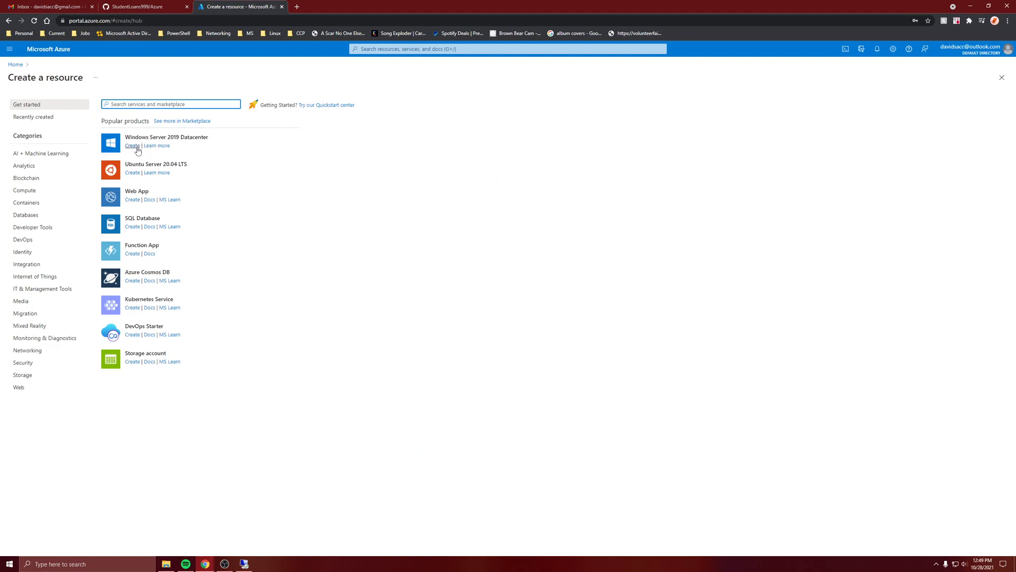
click(133, 146)
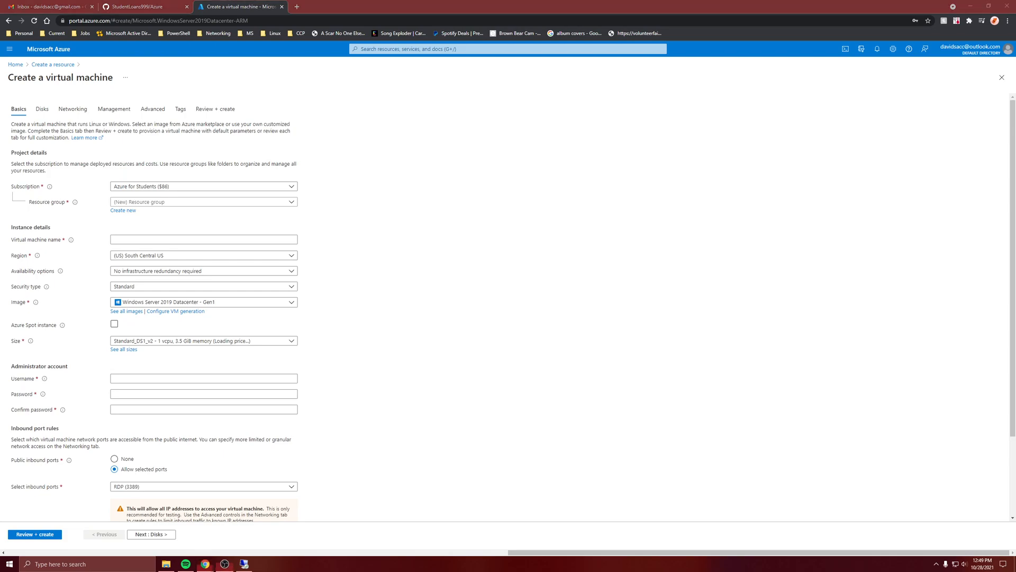
click(230, 203)
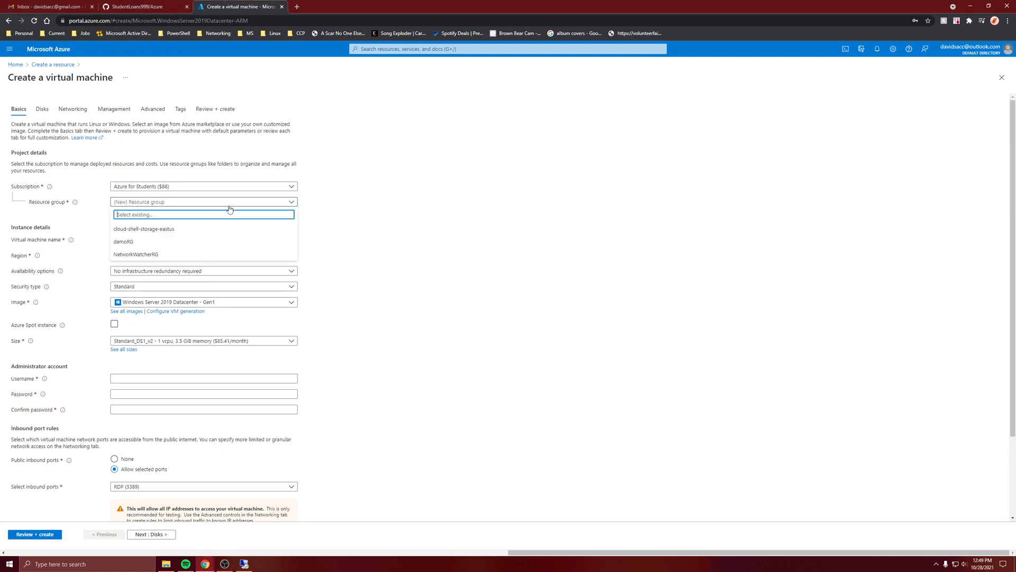
click(156, 243)
click(153, 240)
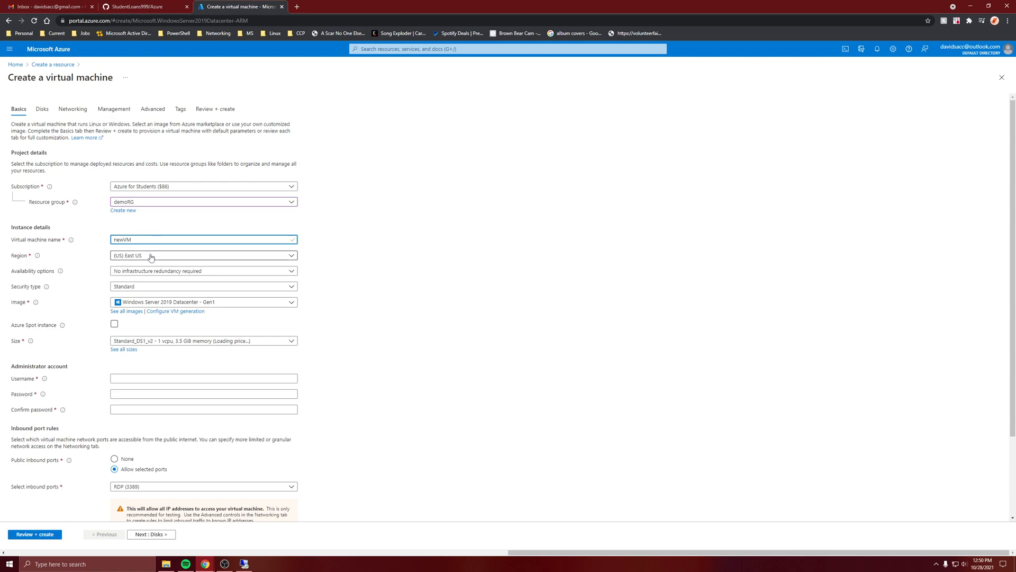
click(151, 258)
click(149, 257)
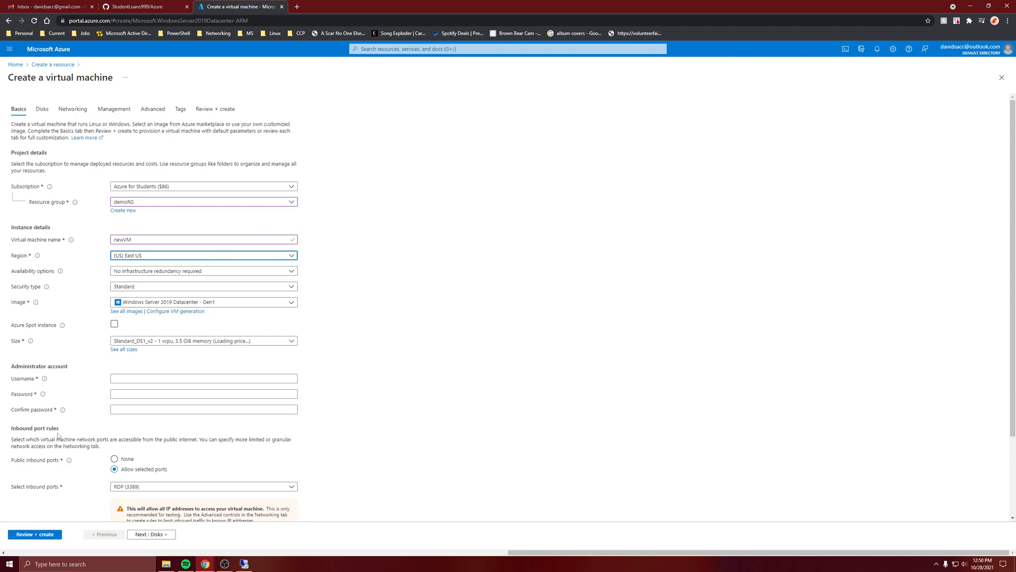
Enter the administrator username and fill in and confirm the administrator password for the virtual machine.
click(124, 379)
text(david)
key(Tab)
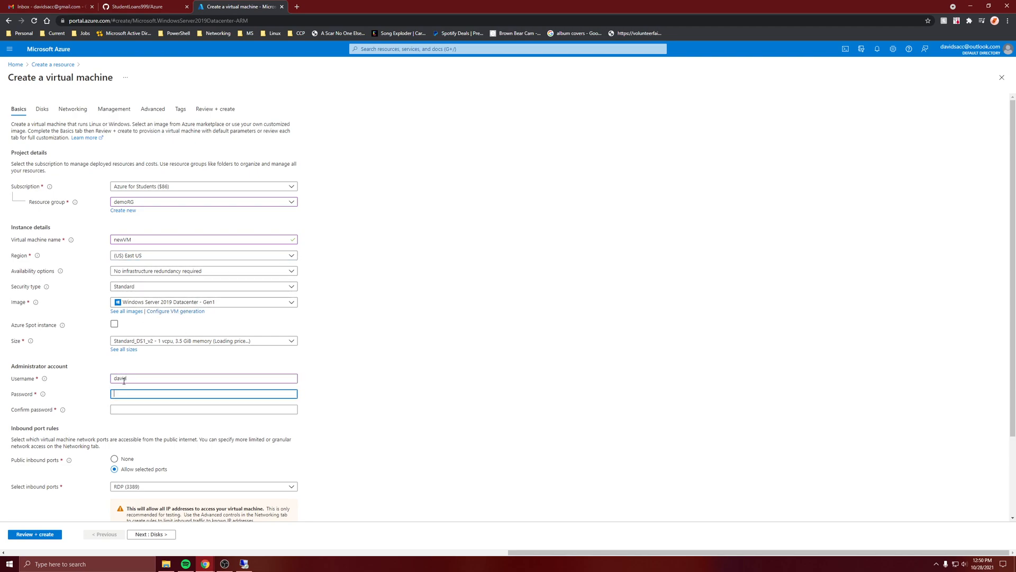
text(••••••••••)
key(Tab)
text(••••••••••)
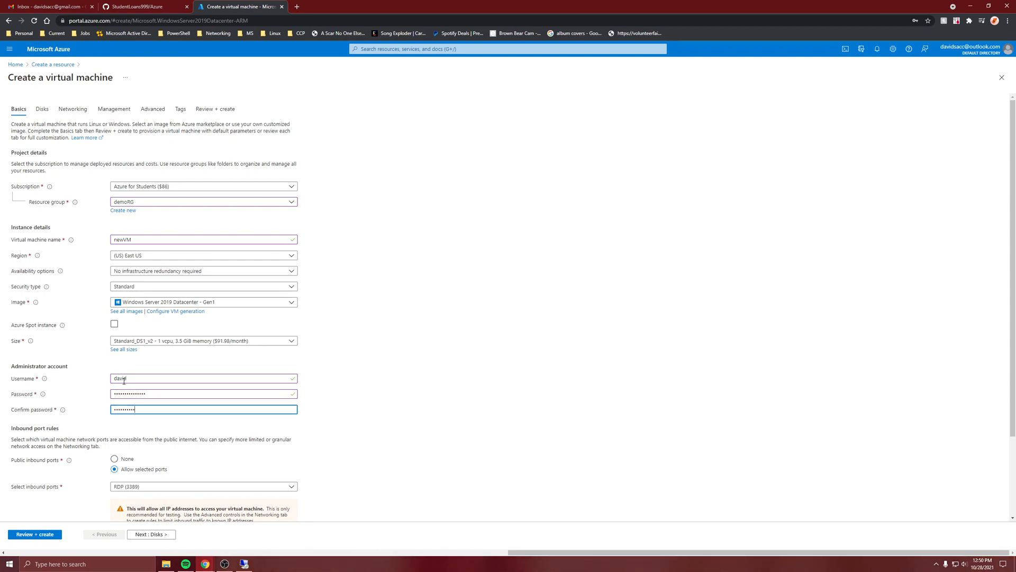
Allow HTTP (80) alongside RDP (3389) in the virtual machine's public inbound ports.
click(129, 486)
click(139, 439)
click(253, 475)
Create a new virtual network named NewVnet for the virtual machine and set its public IP to None.
click(150, 535)
click(150, 534)
click(124, 189)
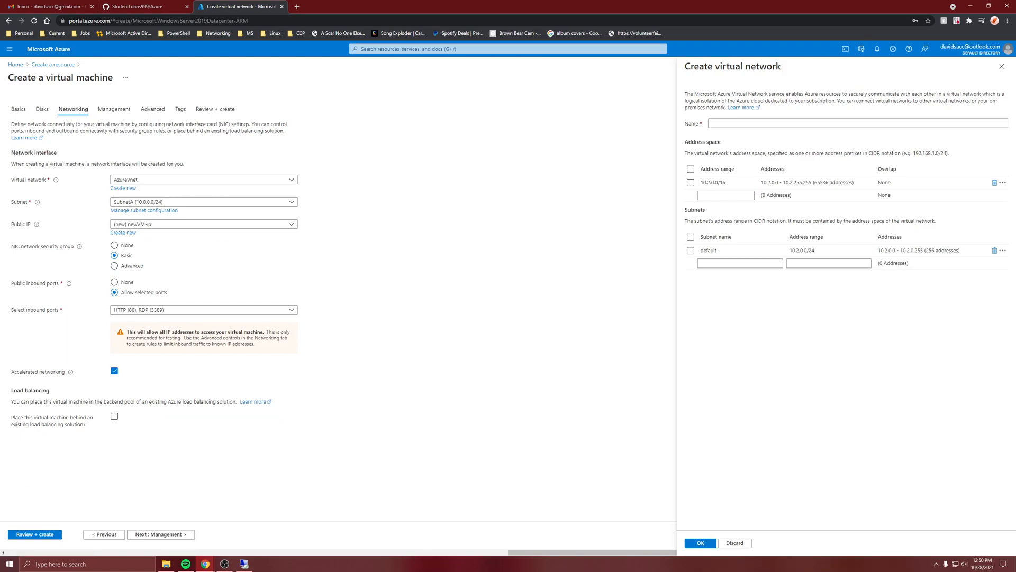
click(732, 121)
click(733, 122)
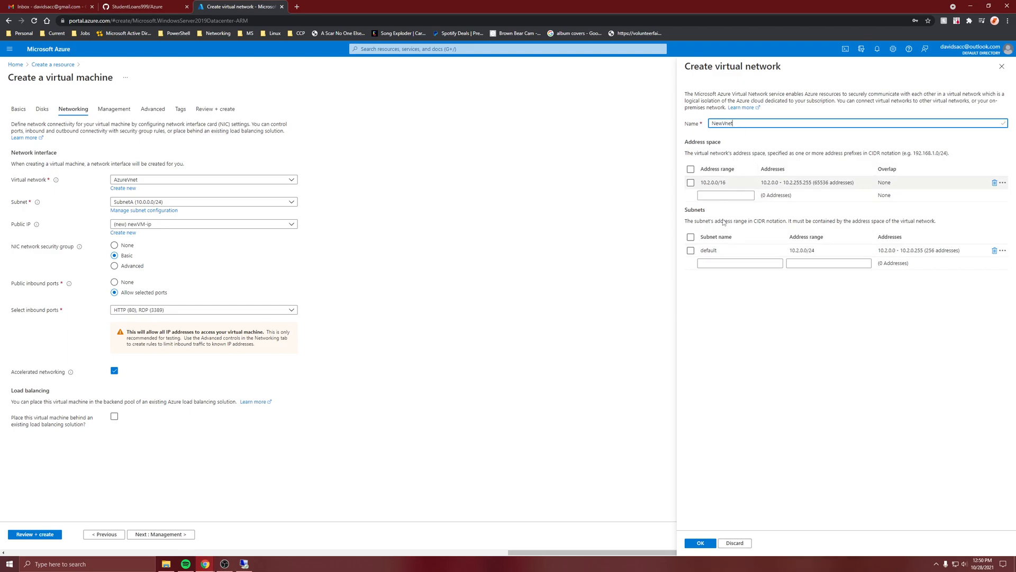
click(696, 547)
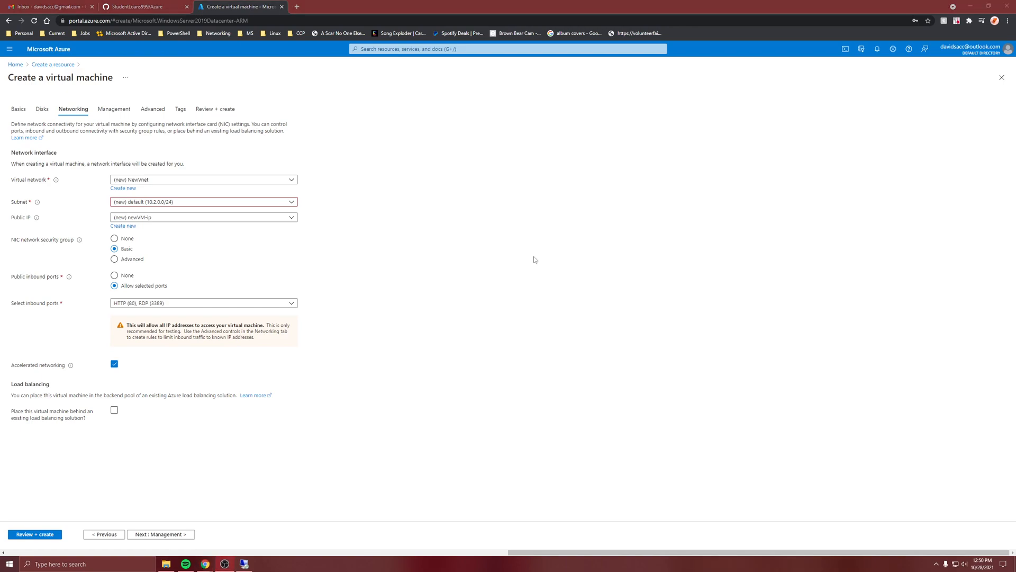
click(157, 222)
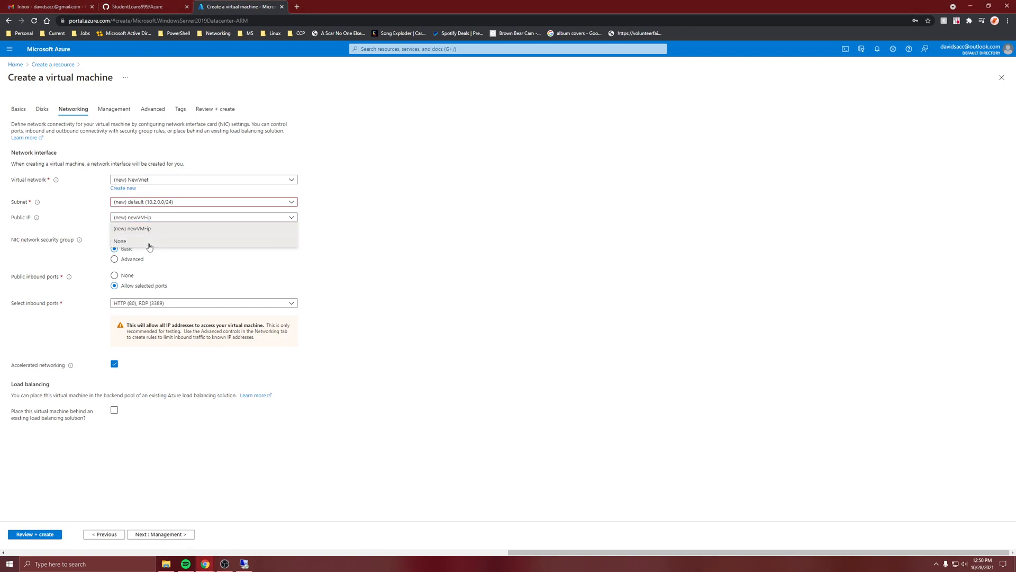
click(148, 245)
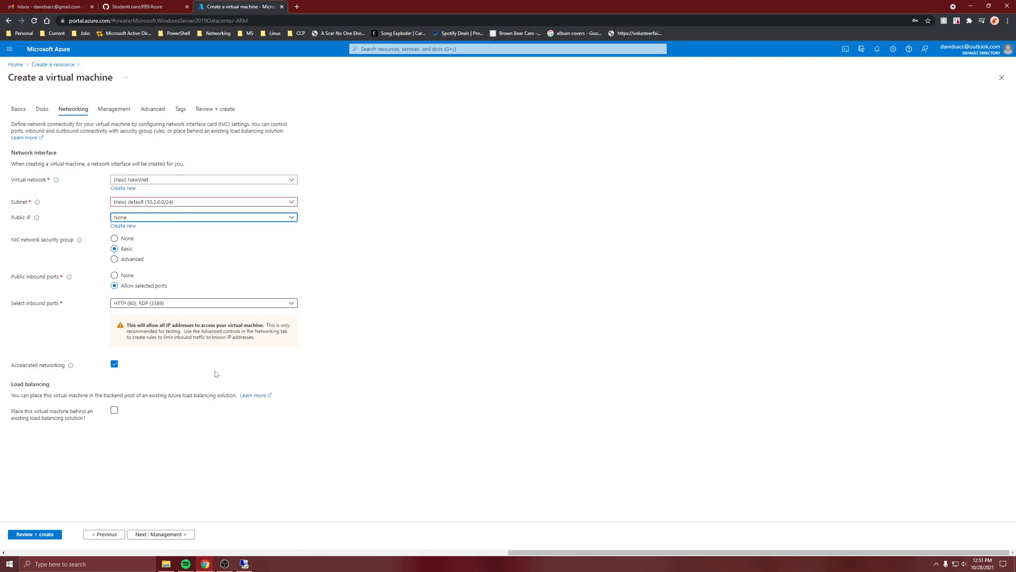
Choose the Custom Script Extension for installation in the virtual machine's advanced settings.
click(160, 534)
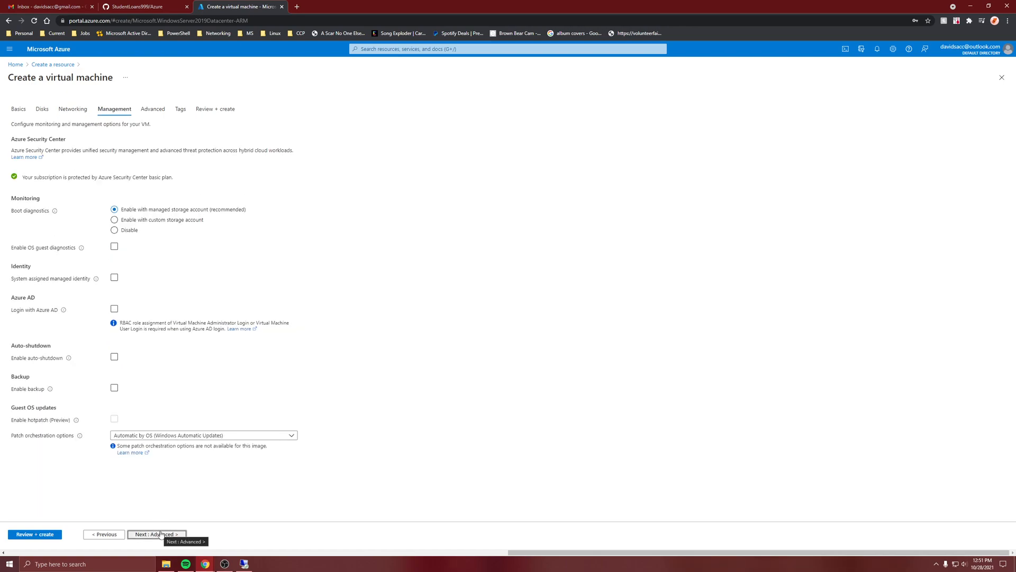
click(160, 534)
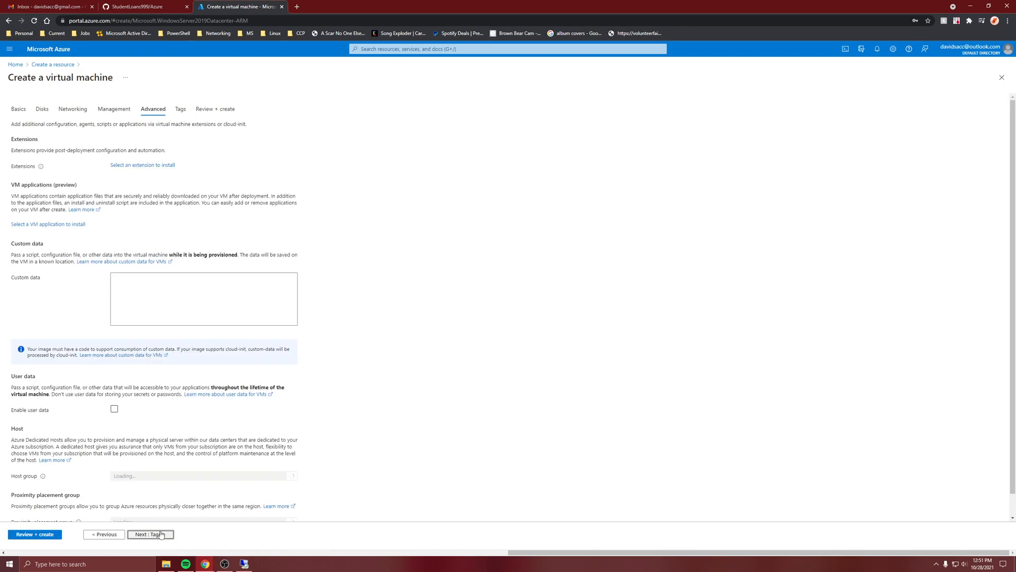
scroll(102, 216, down, 1)
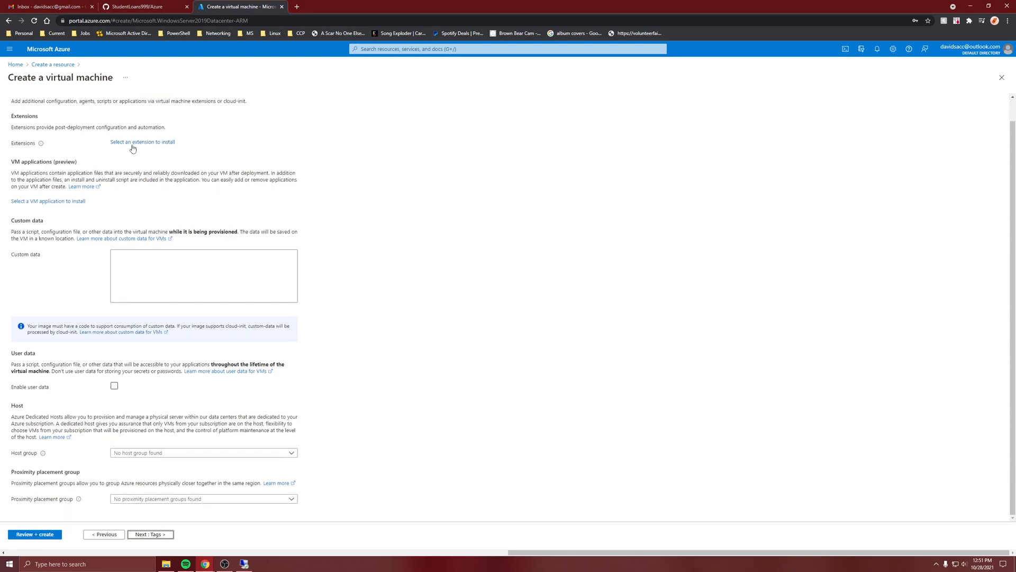
click(134, 144)
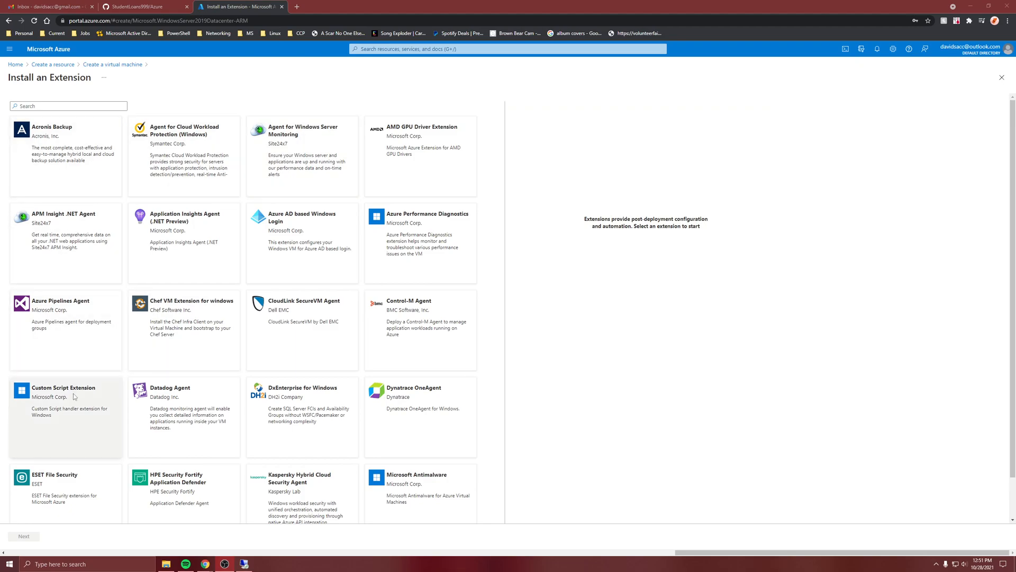
click(73, 393)
click(23, 539)
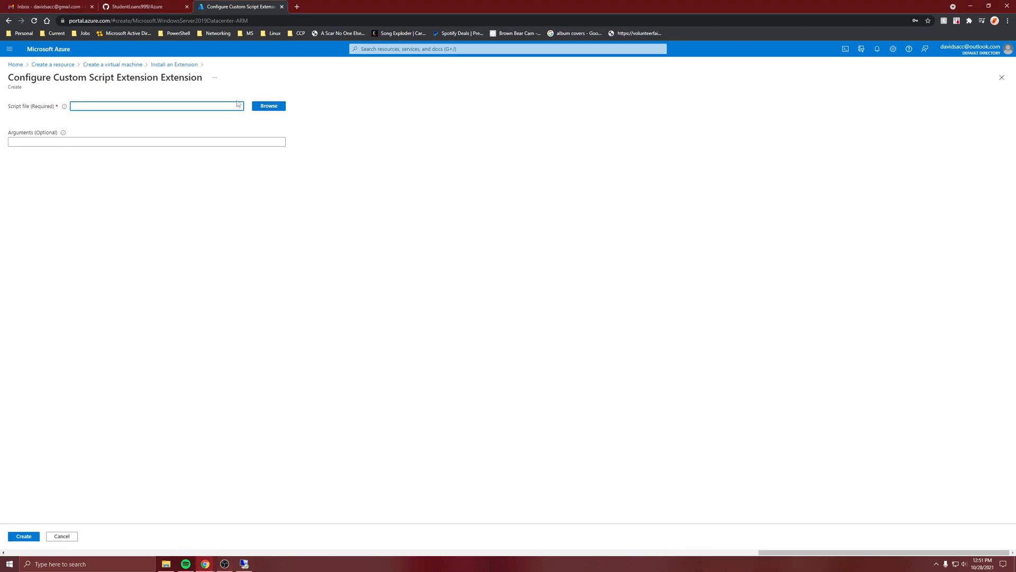
Set the extension's script file to installIIS.ps1 from the data container of newstorage34 and create the extension.
click(268, 108)
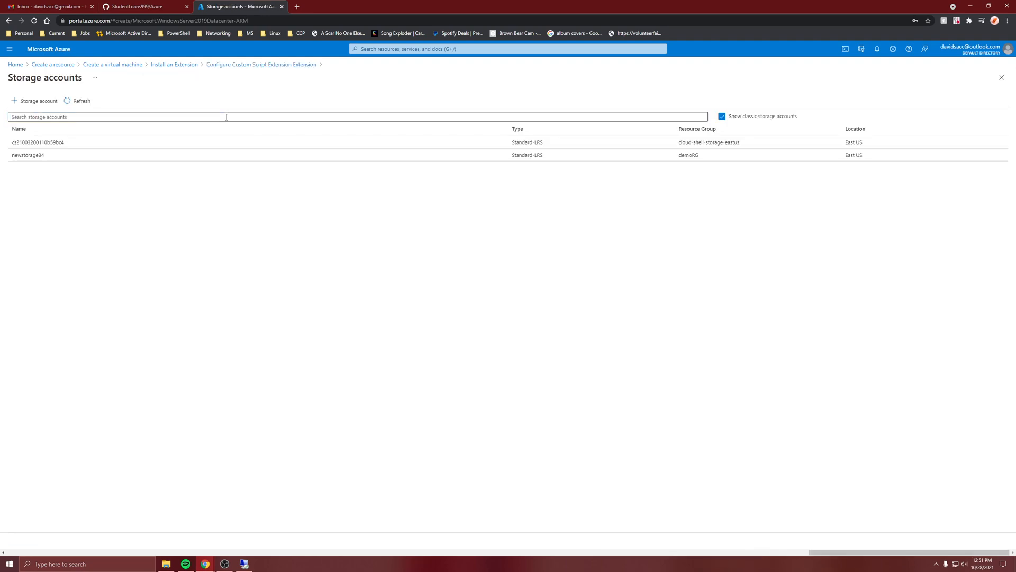
click(36, 160)
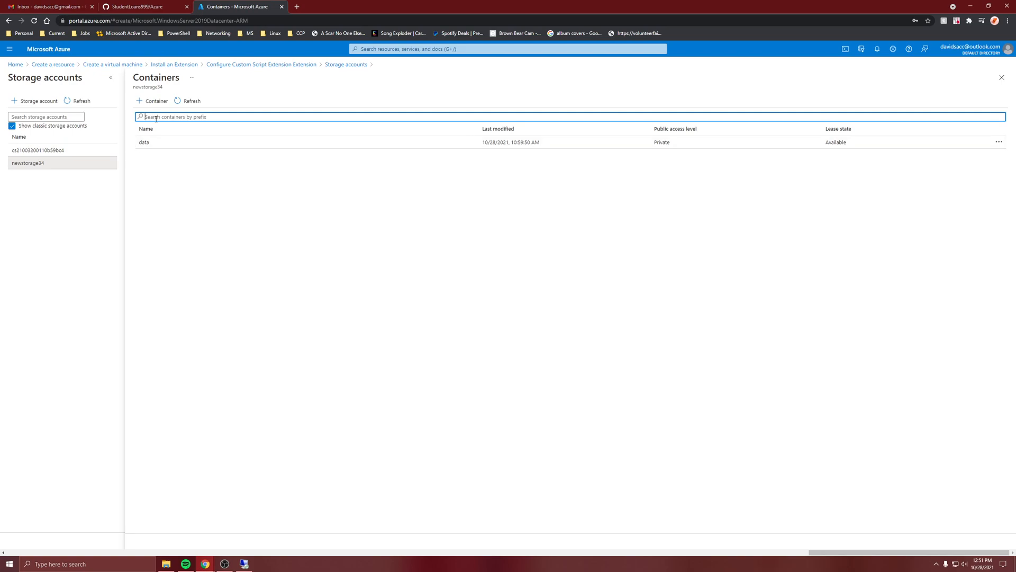
click(157, 143)
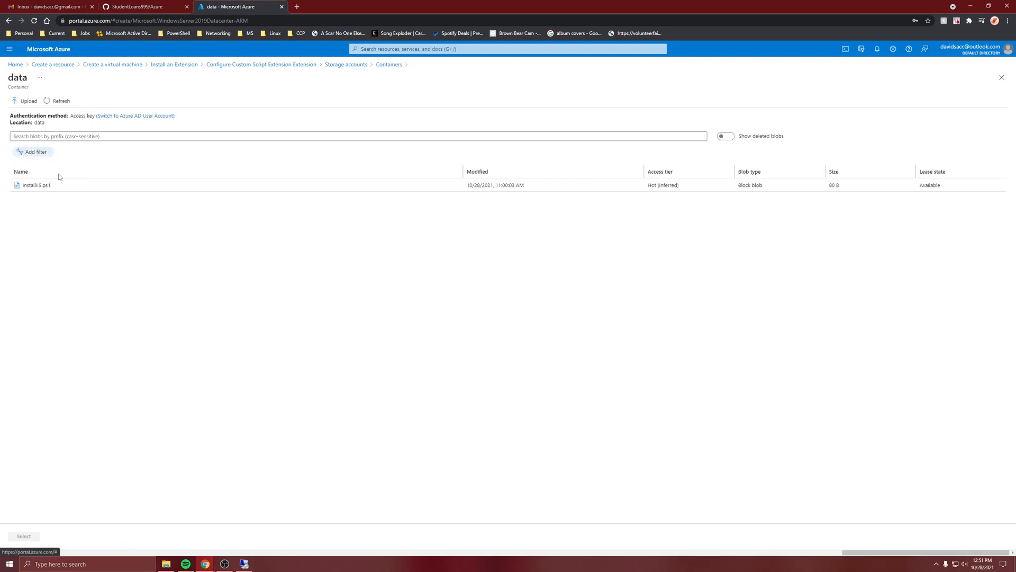
click(38, 187)
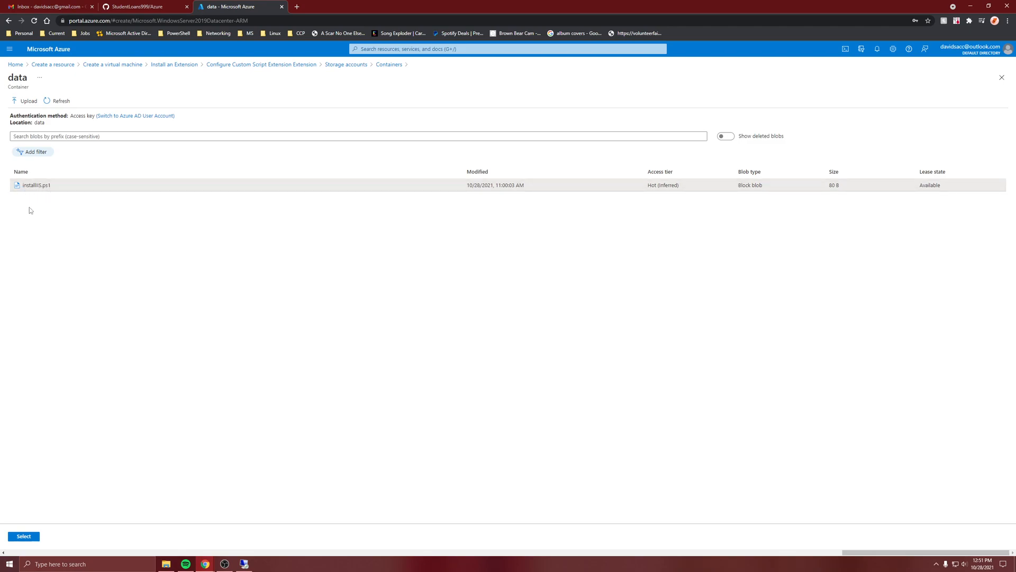
click(23, 536)
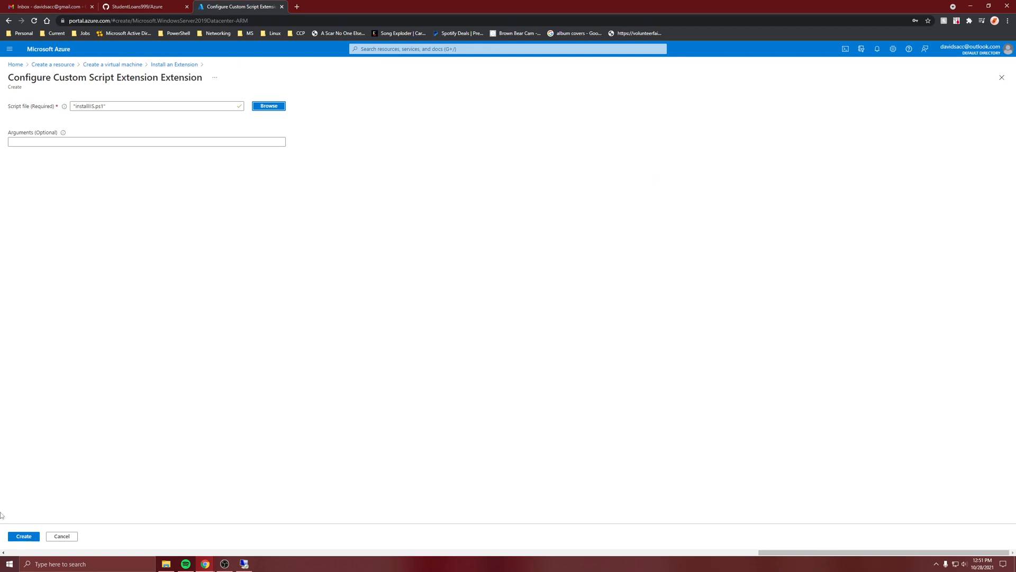
click(24, 536)
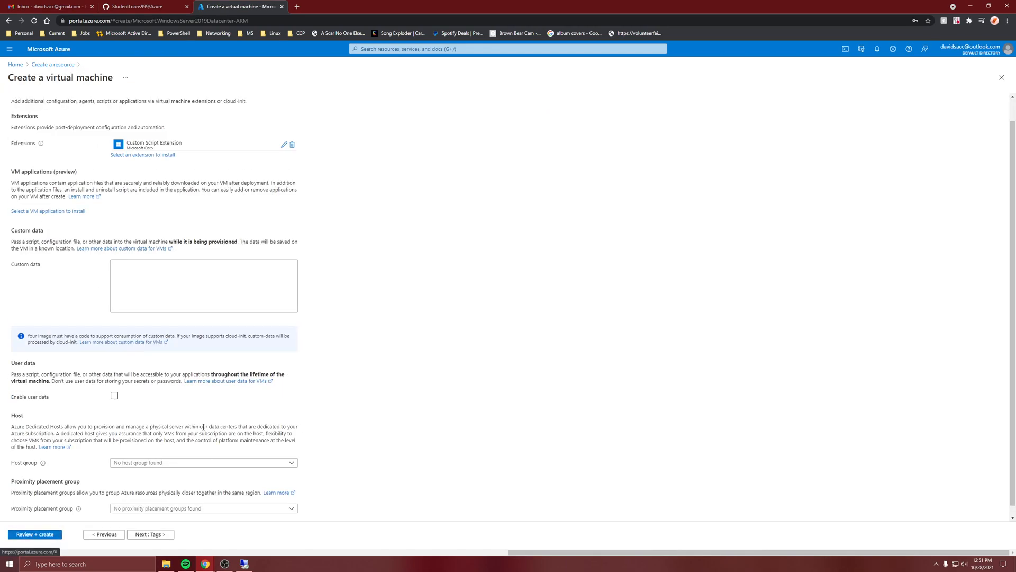
Deploy the virtual machine and open its overview to locate the private IP address.
click(23, 534)
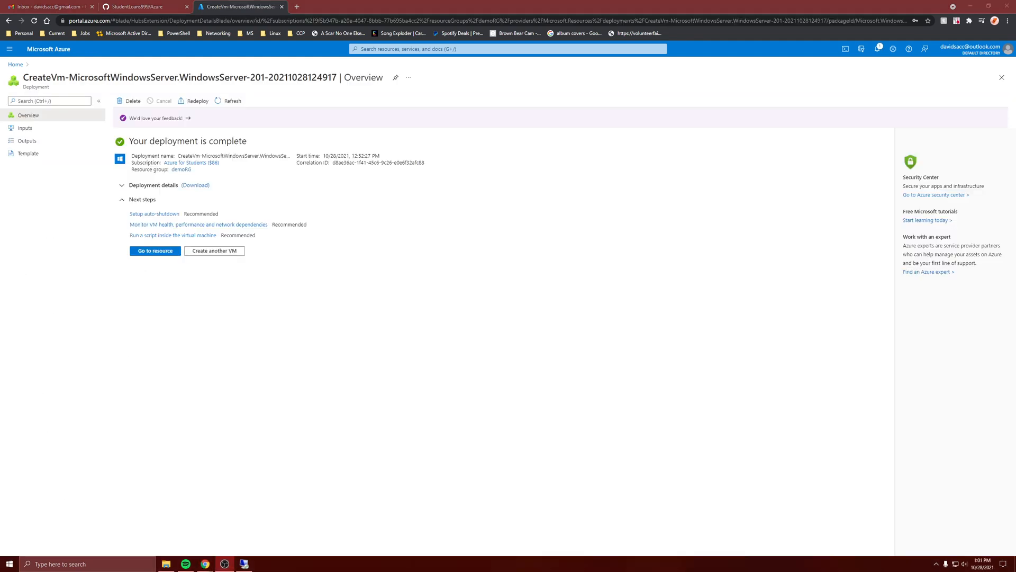
click(149, 252)
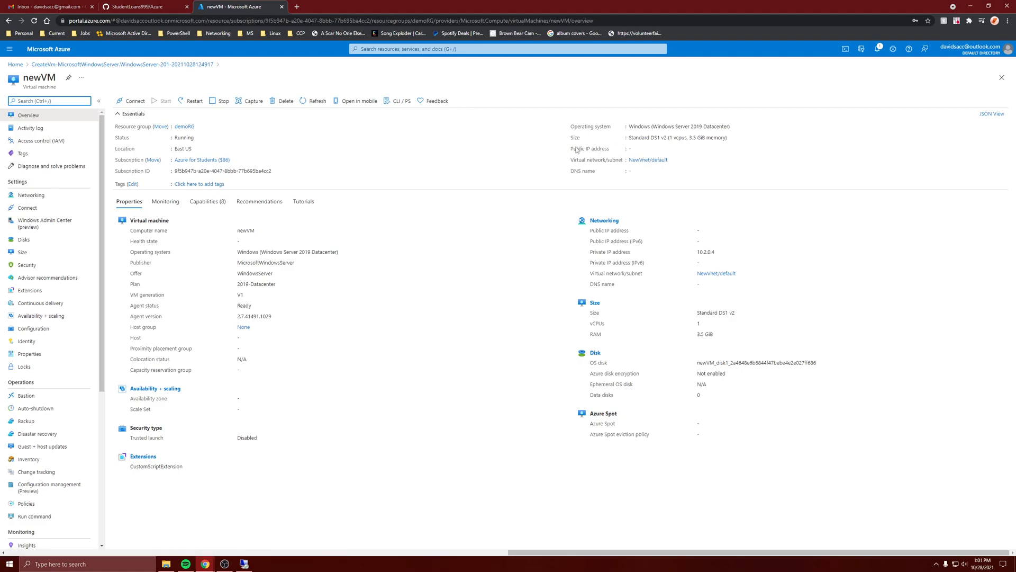
drag(715, 252, 687, 255)
Switch to the DatacenterVM remote desktop session and try to browse to 10.2.0.4 in Internet Explorer.
click(244, 563)
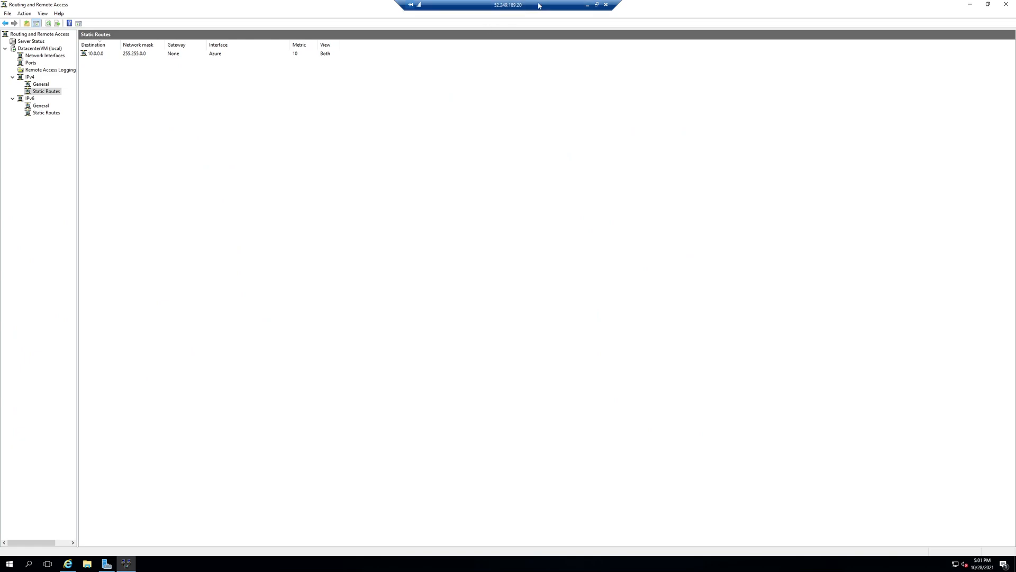
click(68, 563)
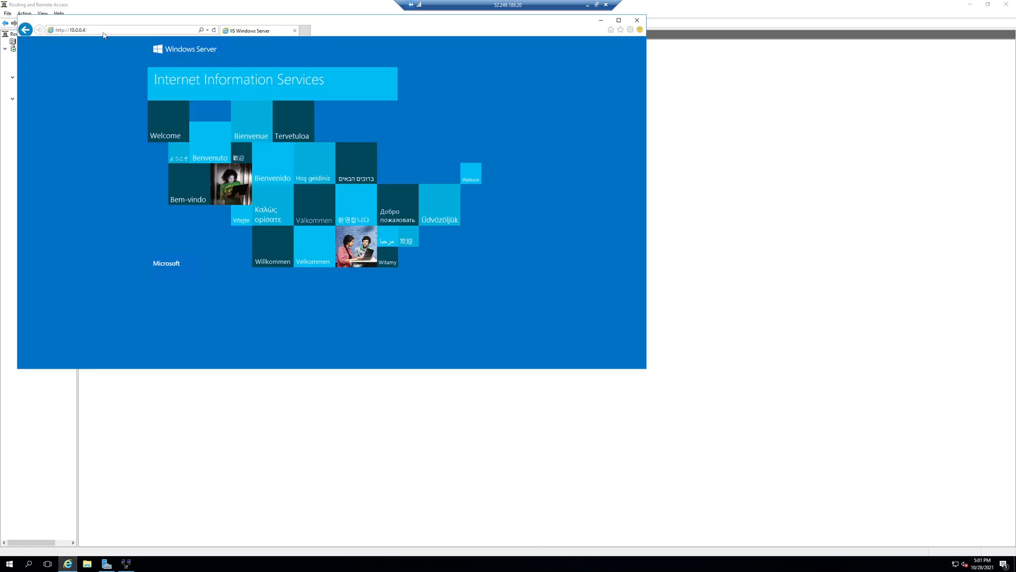
click(104, 31)
text(10.2.0.4)
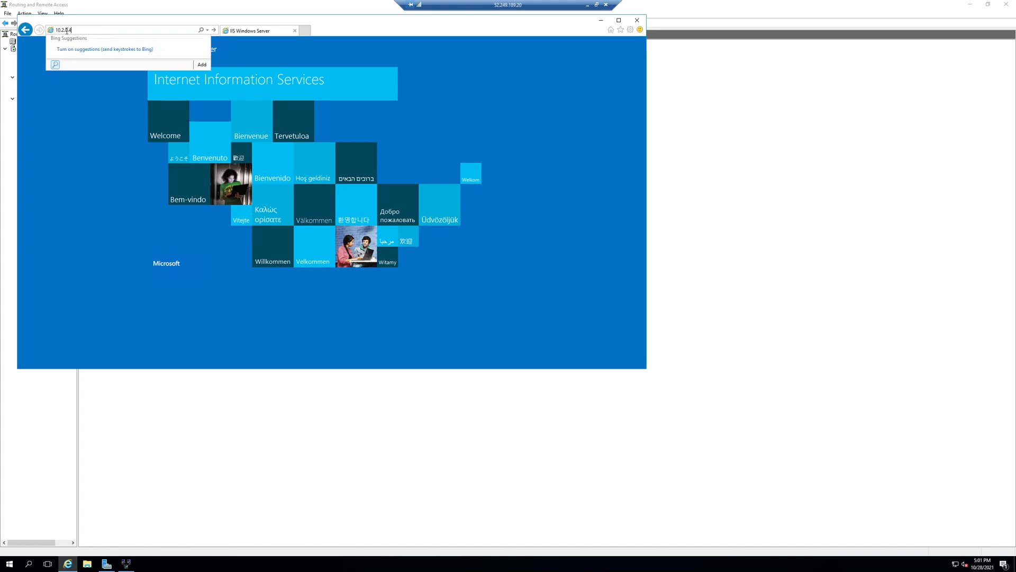
key(Return)
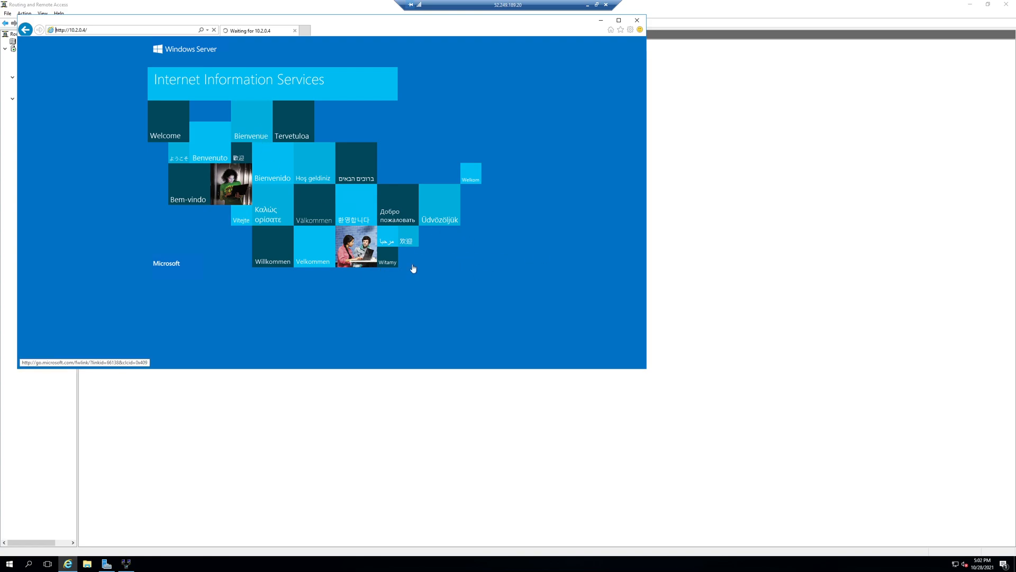
click(426, 193)
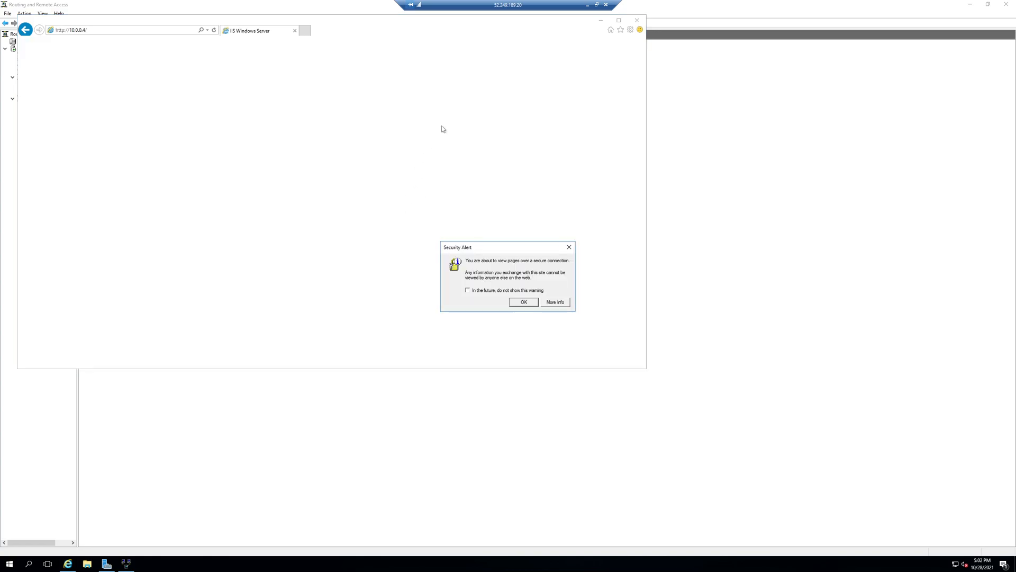
click(523, 303)
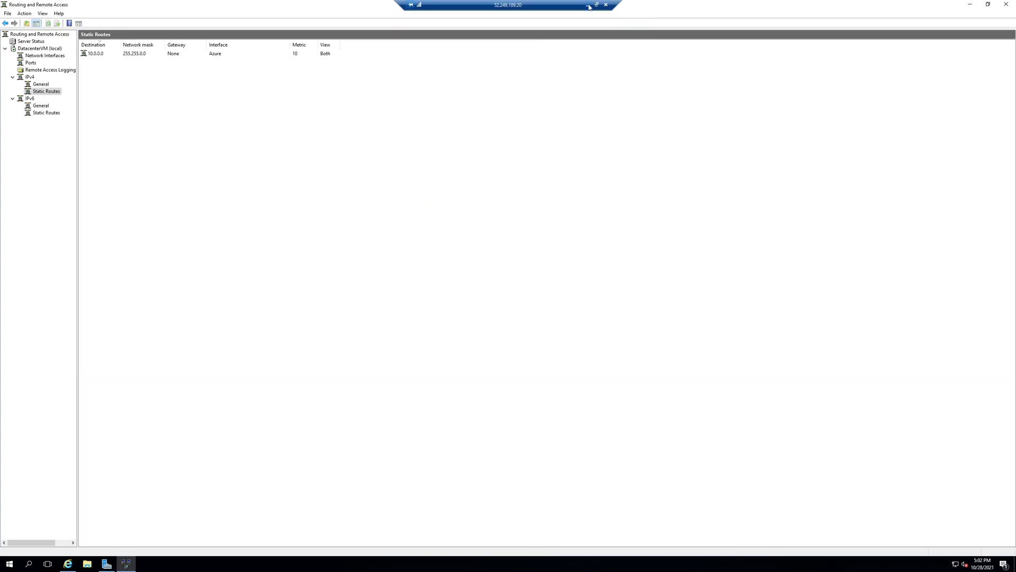
Switch back to the Azure portal and start adding a peering to the NewVnet virtual network.
click(588, 4)
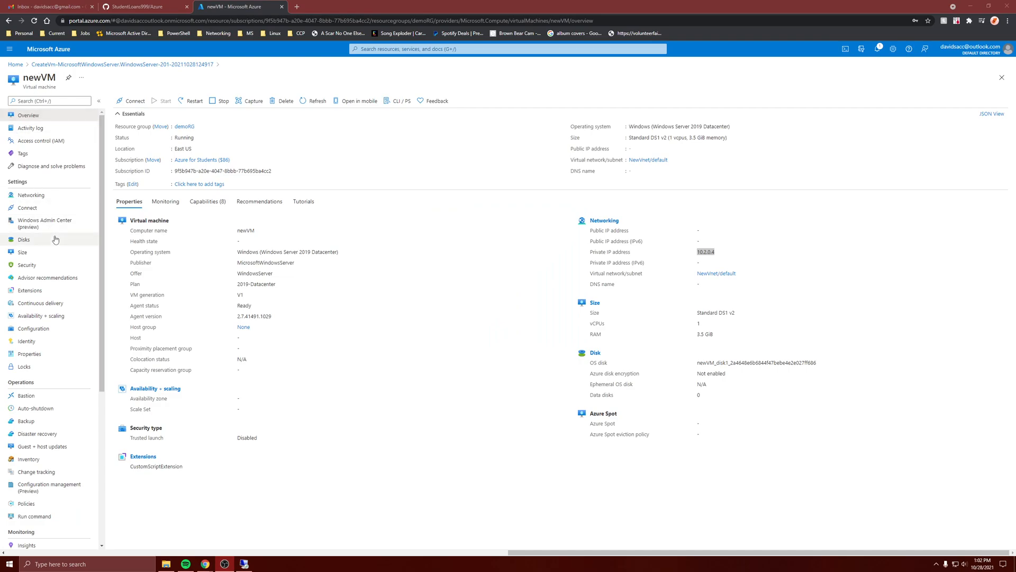
click(648, 161)
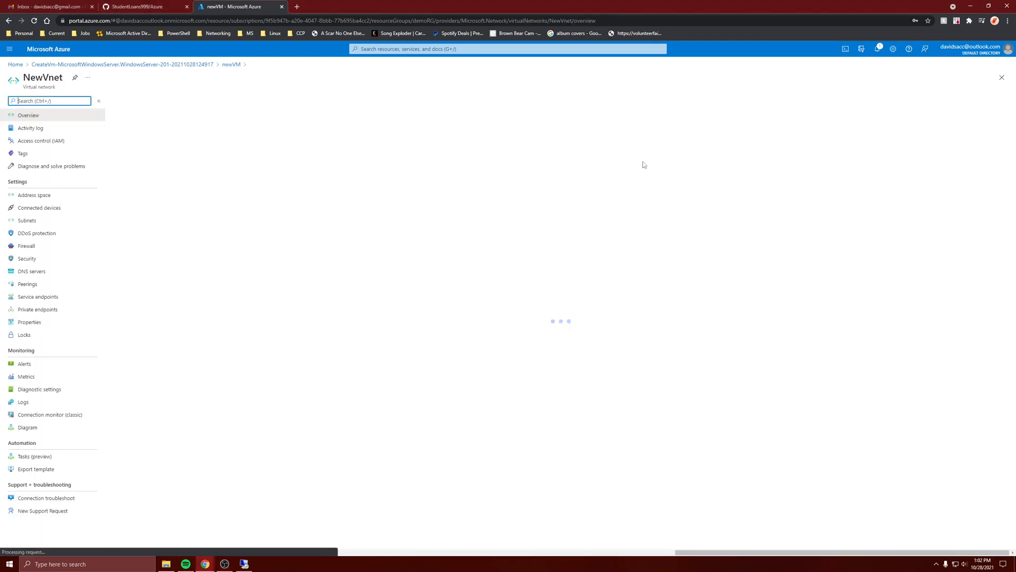
click(40, 288)
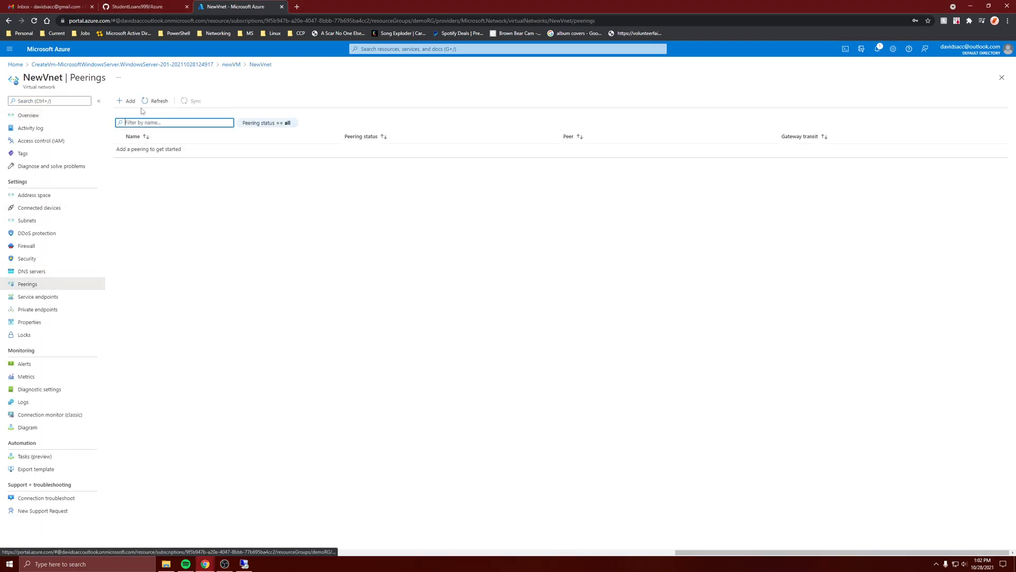
click(124, 101)
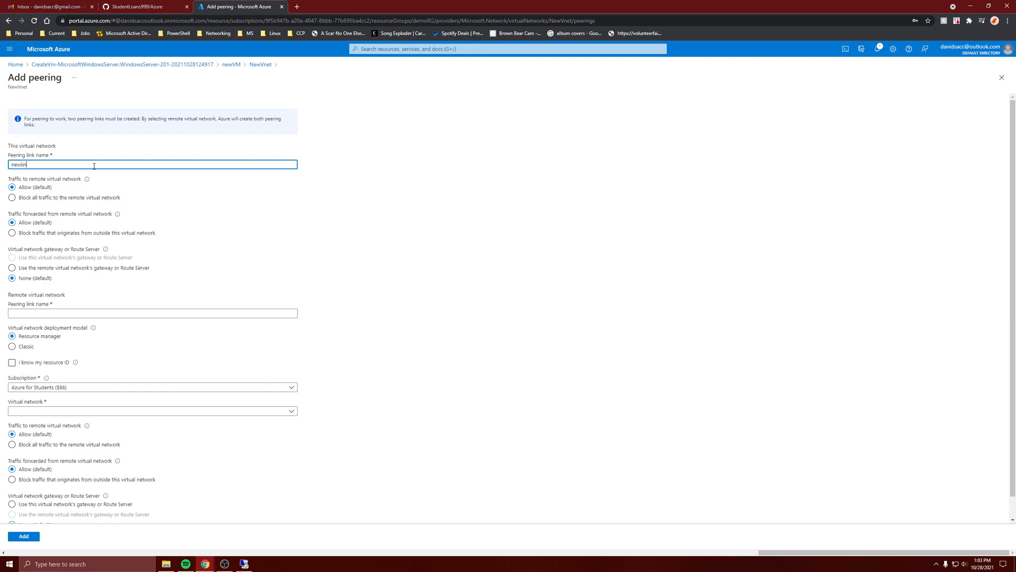
Name the peering links Newlink for this network and Azurelink for the remote one, and choose AzureVnet as the remote virtual network.
click(33, 314)
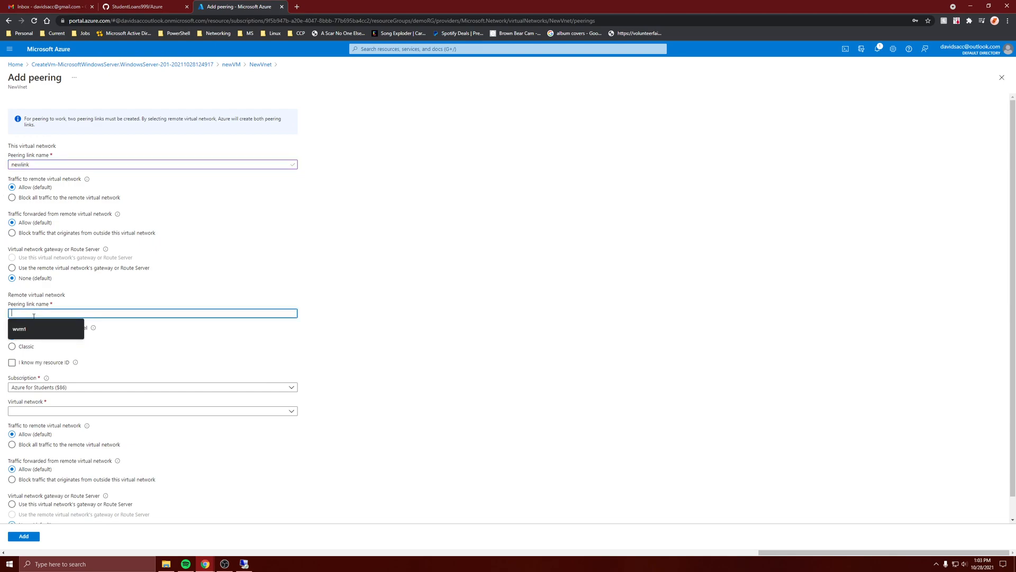
text(azurelink)
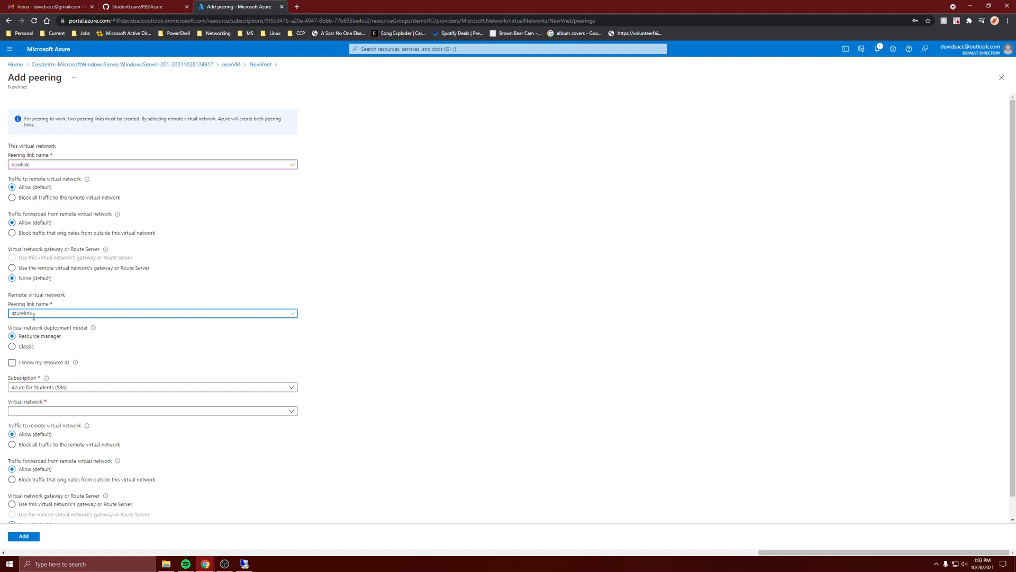
key(BackSpace)
text(A)
click(17, 164)
text(N)
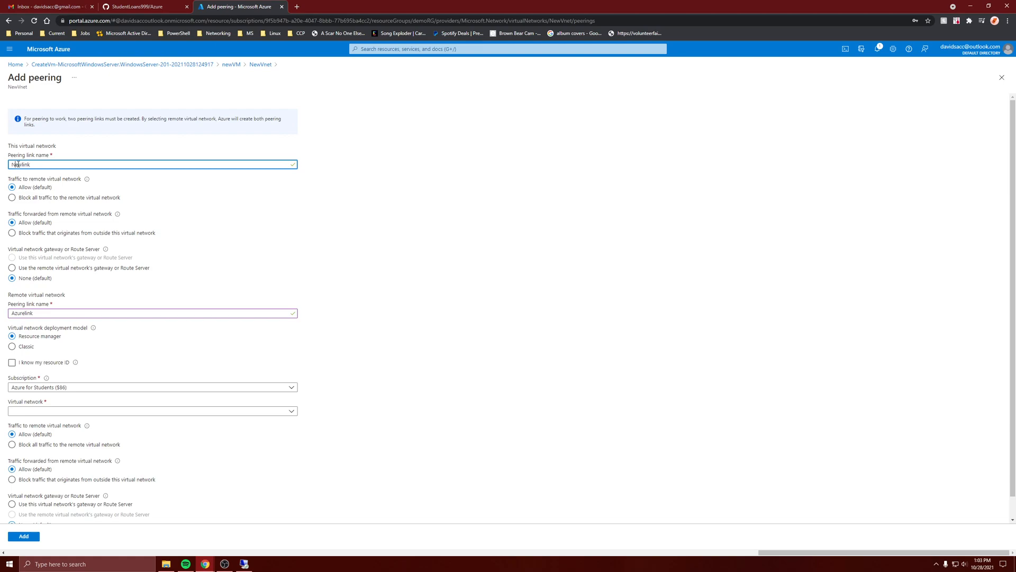
click(32, 410)
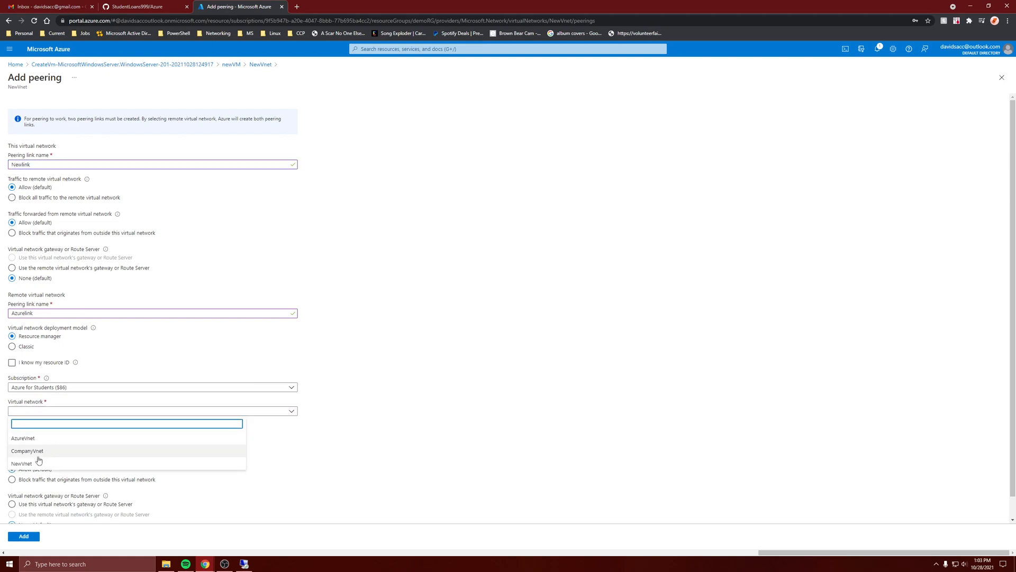
click(30, 439)
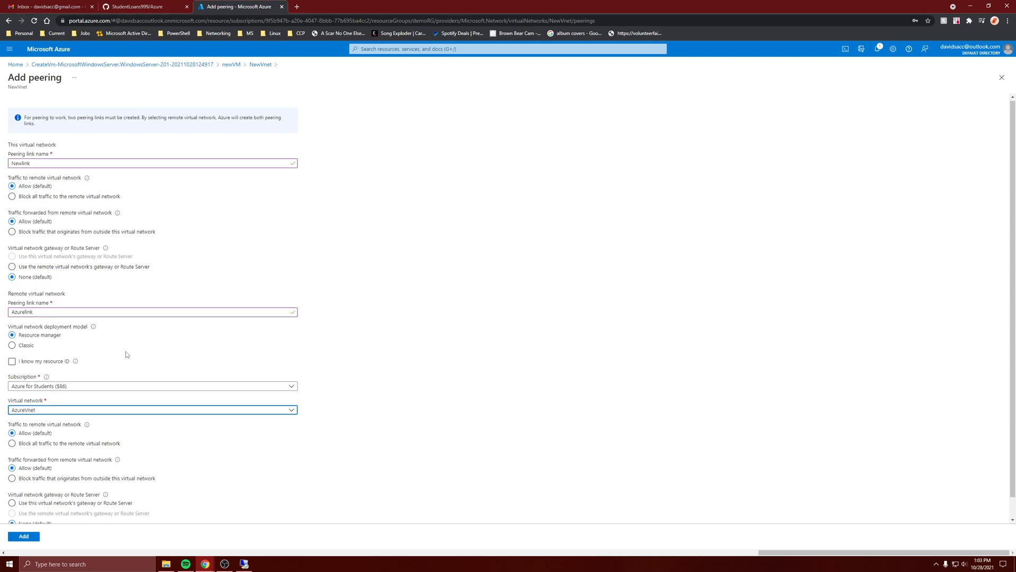
Let NewVnet use the remote virtual network's gateway, let AzureVnet use its own gateway, and add the peering.
scroll(125, 351, down, 1)
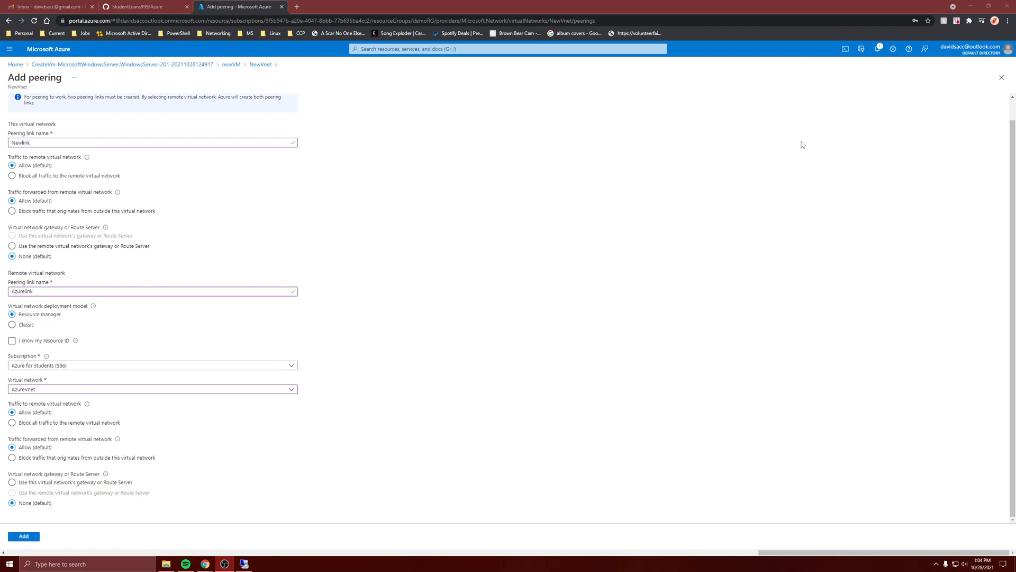
click(46, 247)
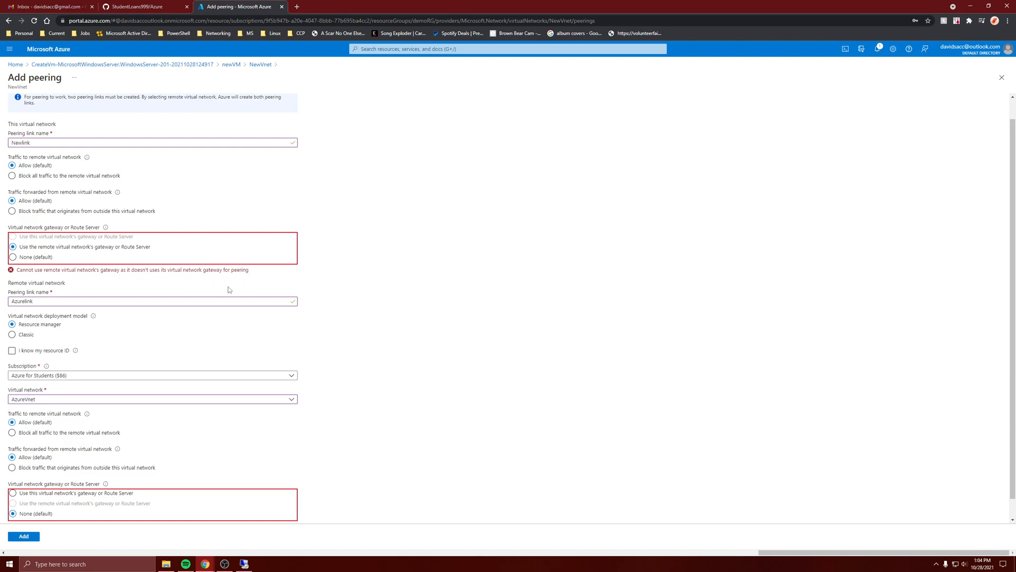
scroll(157, 433, down, 1)
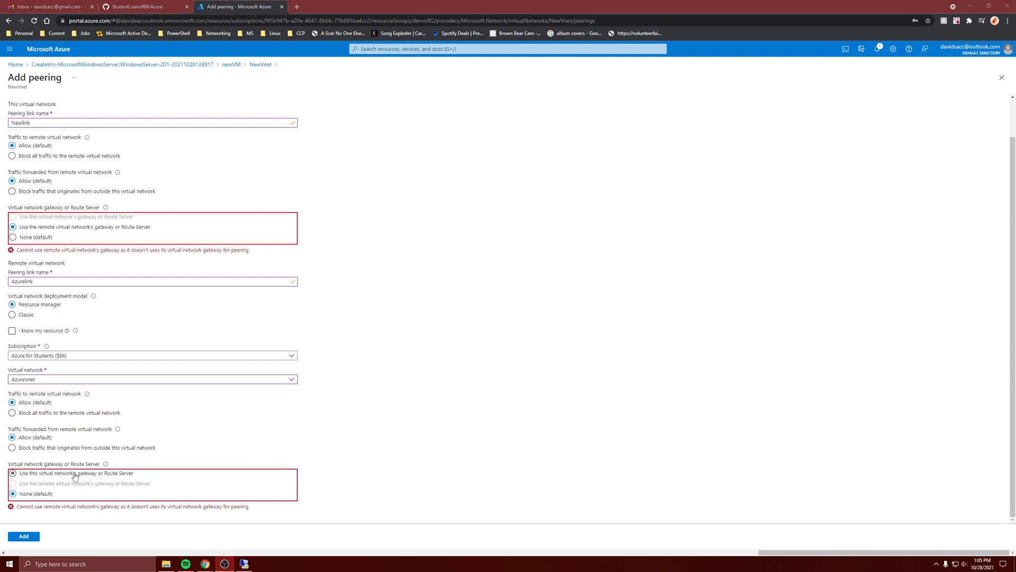
click(54, 476)
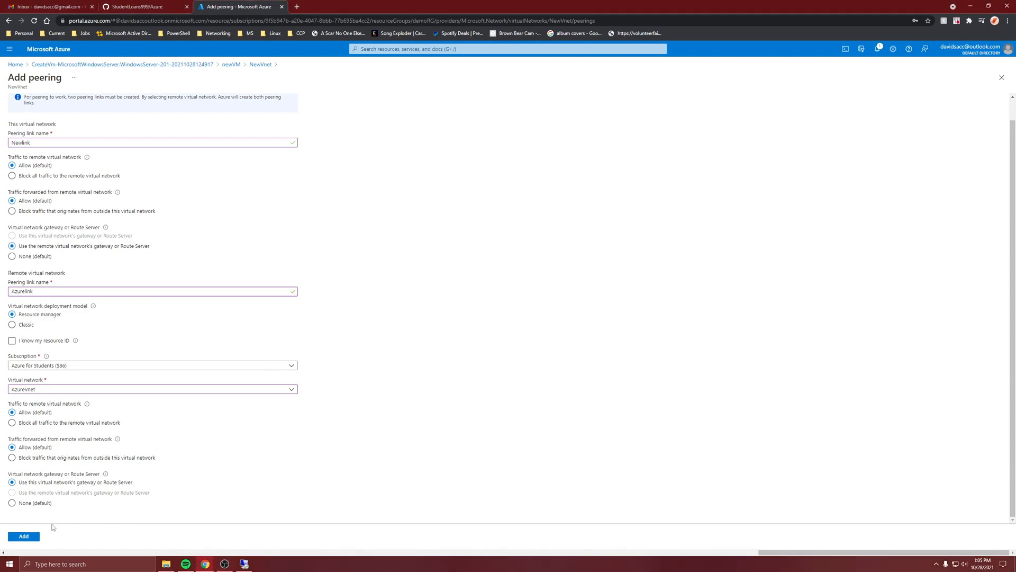
click(34, 538)
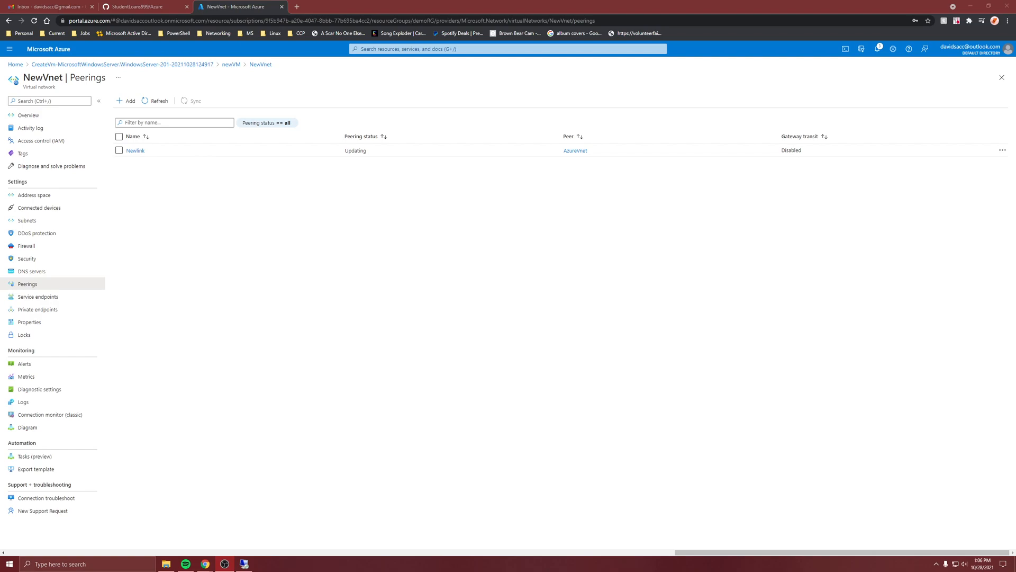
Switch to the DatacenterVM remote desktop session, dismiss the blocked-content prompt and try browsing to 10.2.0.4 again in Internet Explorer.
click(245, 563)
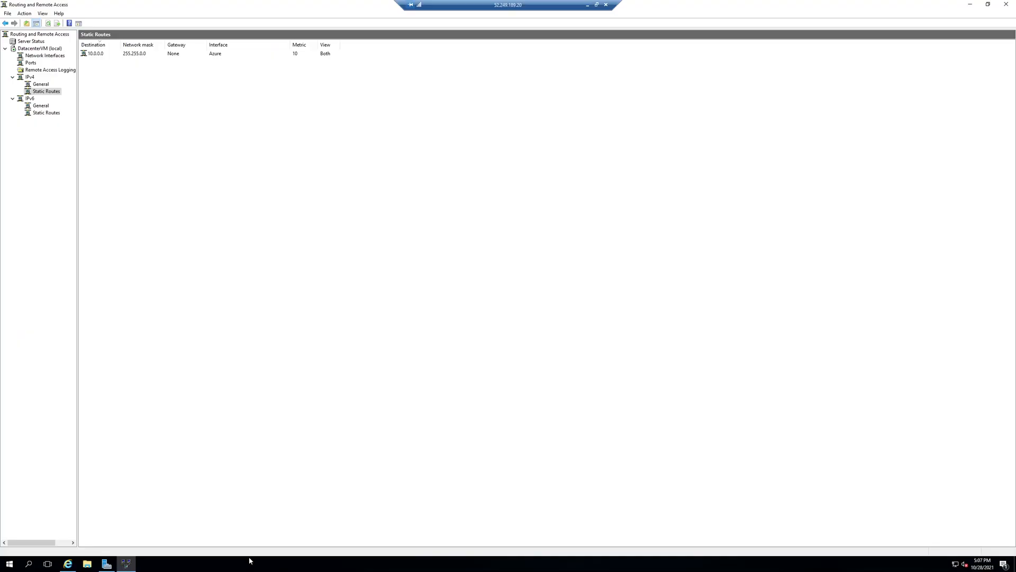
click(67, 563)
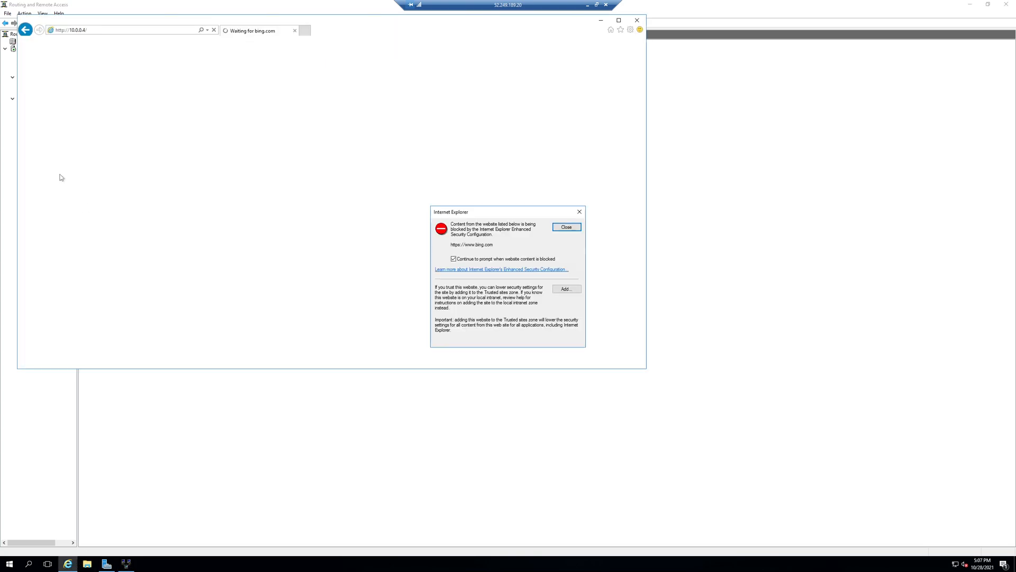
click(570, 228)
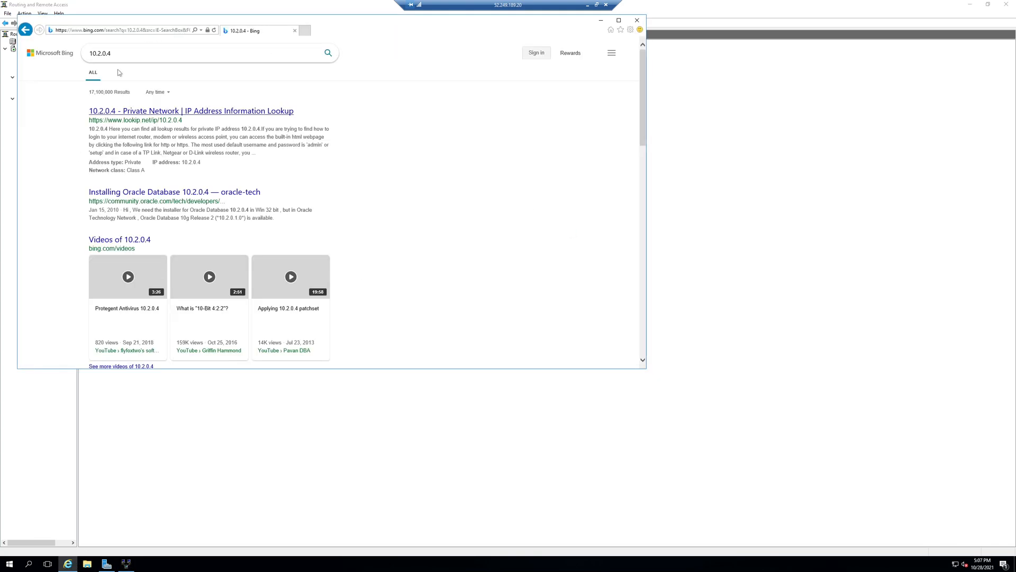
double_click(111, 53)
click(107, 29)
text(10.2.0.4)
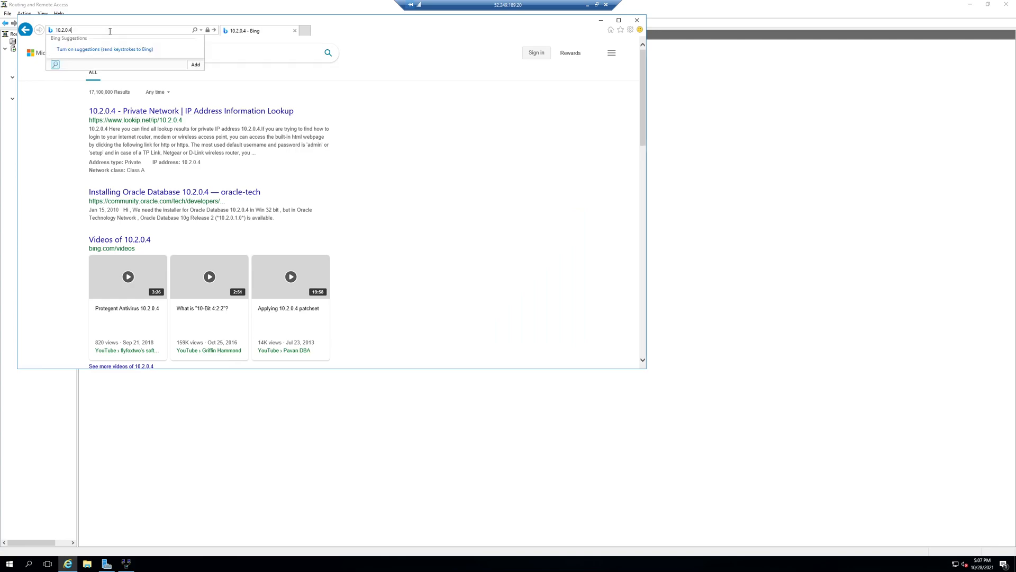
key(Return)
click(489, 303)
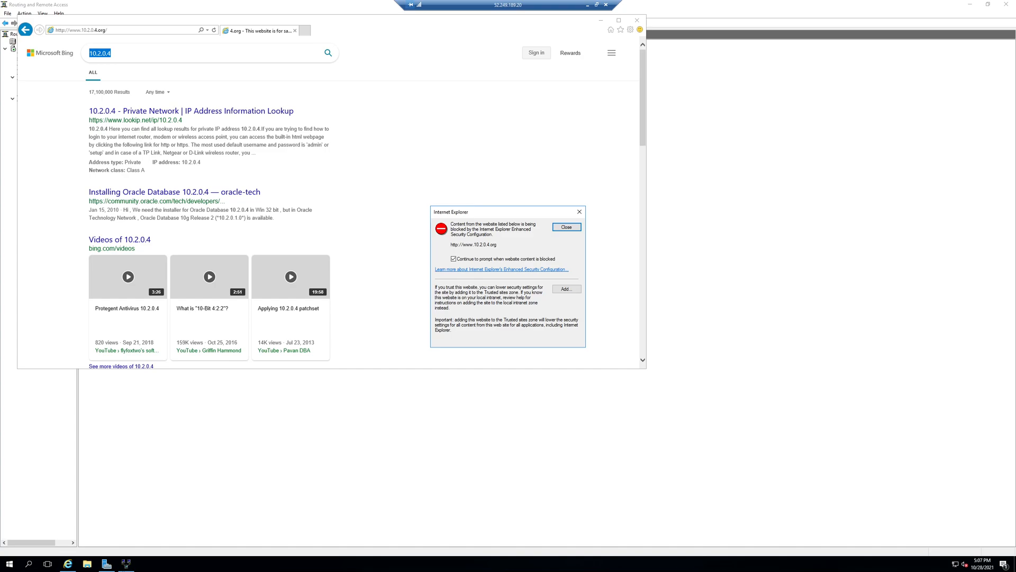
Start a new IPv4 static route on the Azure interface in Routing and Remote Access, with destination 10.2.0.0.
click(125, 564)
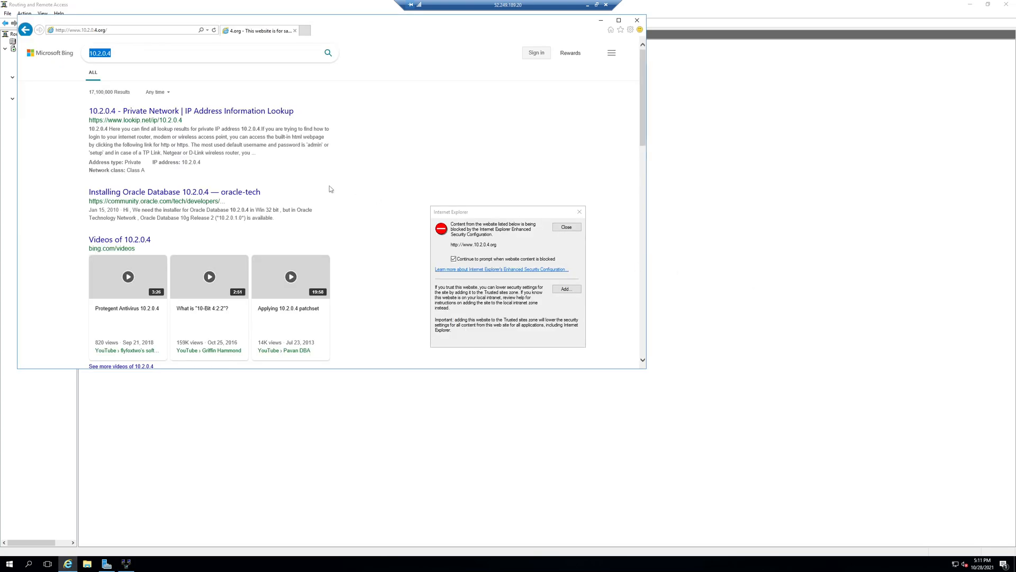
click(740, 177)
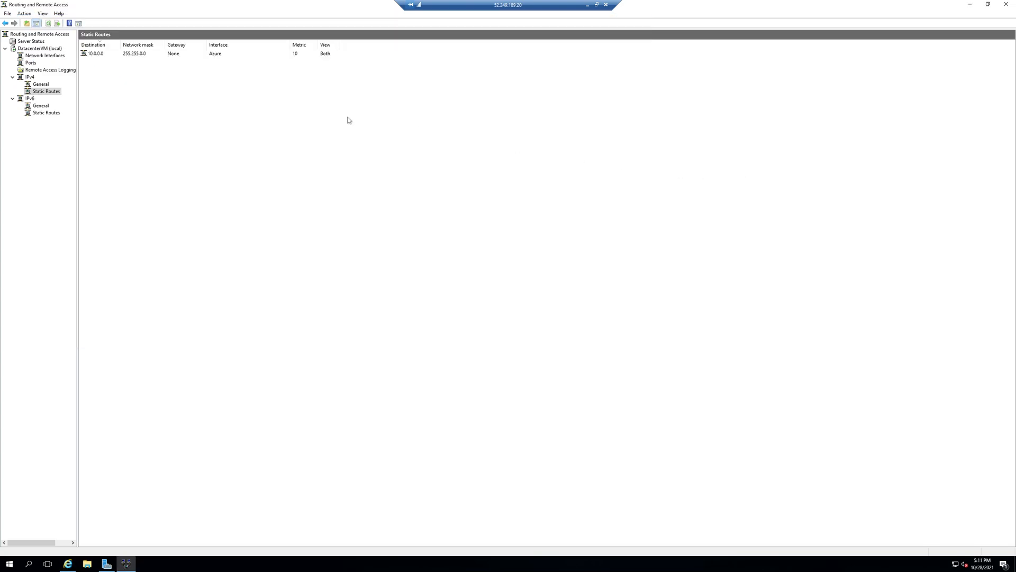
right_click(113, 78)
click(131, 82)
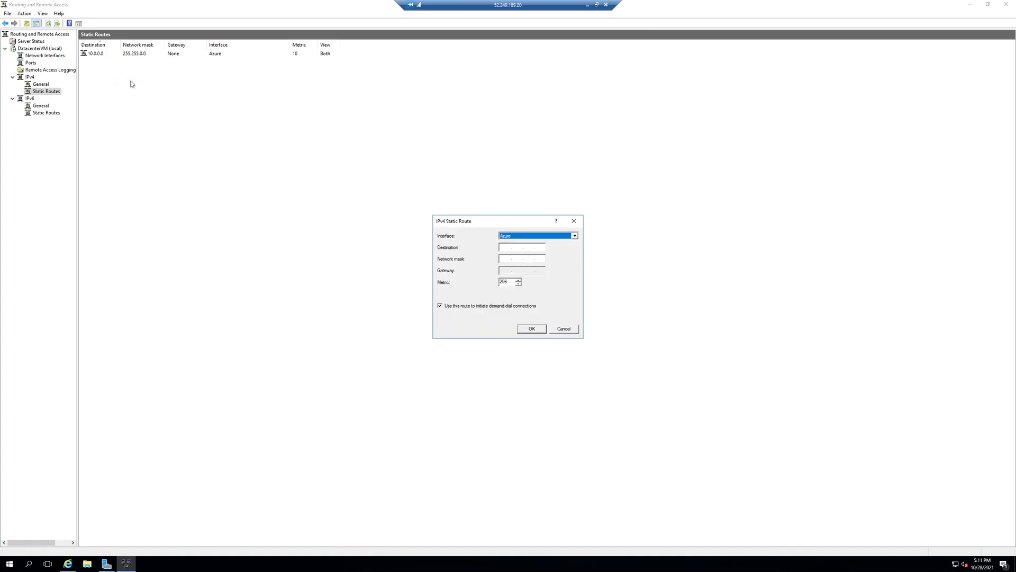
click(504, 246)
text(10)
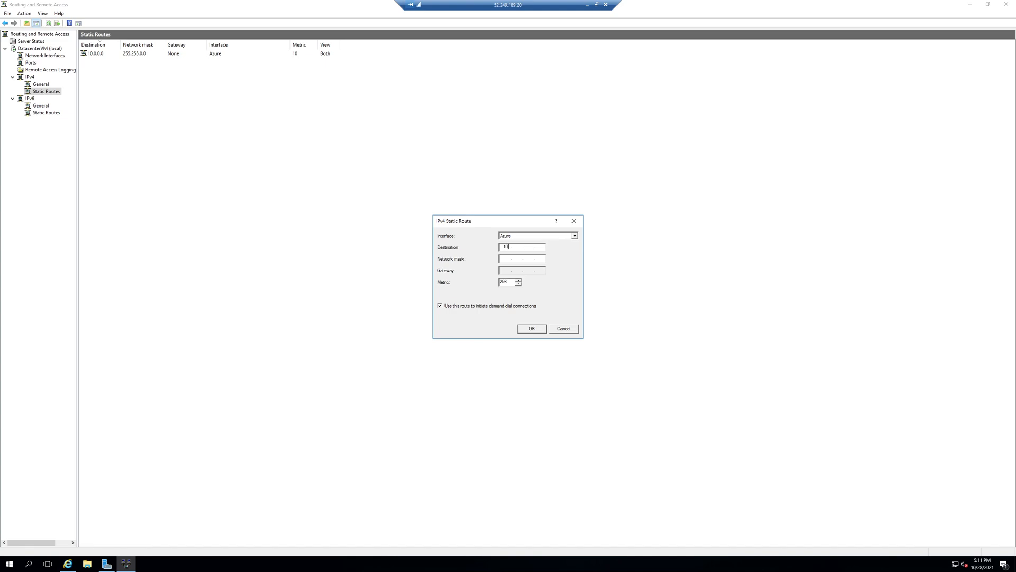
click(519, 248)
click(75, 565)
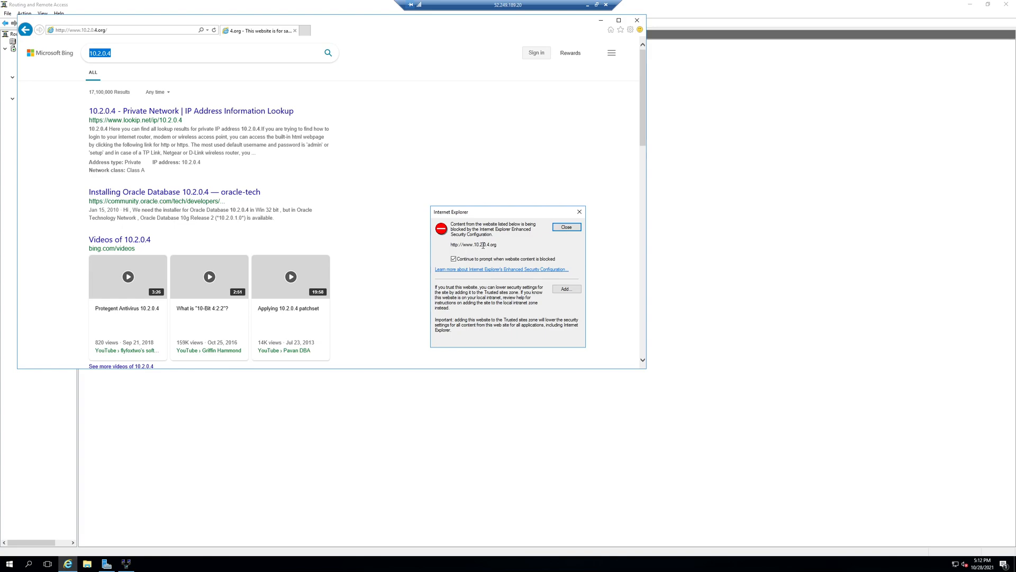
click(803, 229)
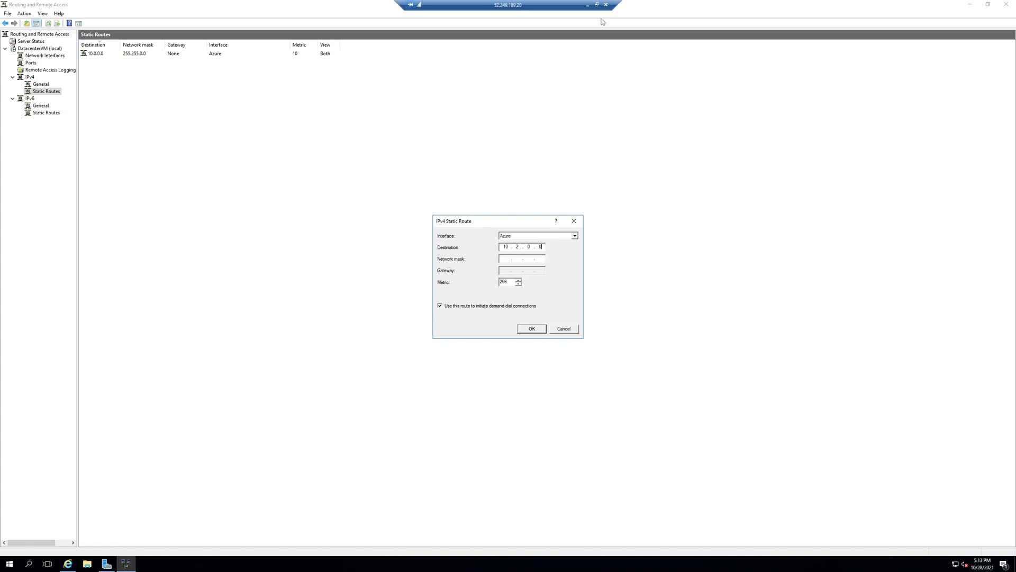
Check NewVnet's address space in the Azure portal, and create the static route with network mask 255.255.0.0 and metric 12.
click(589, 5)
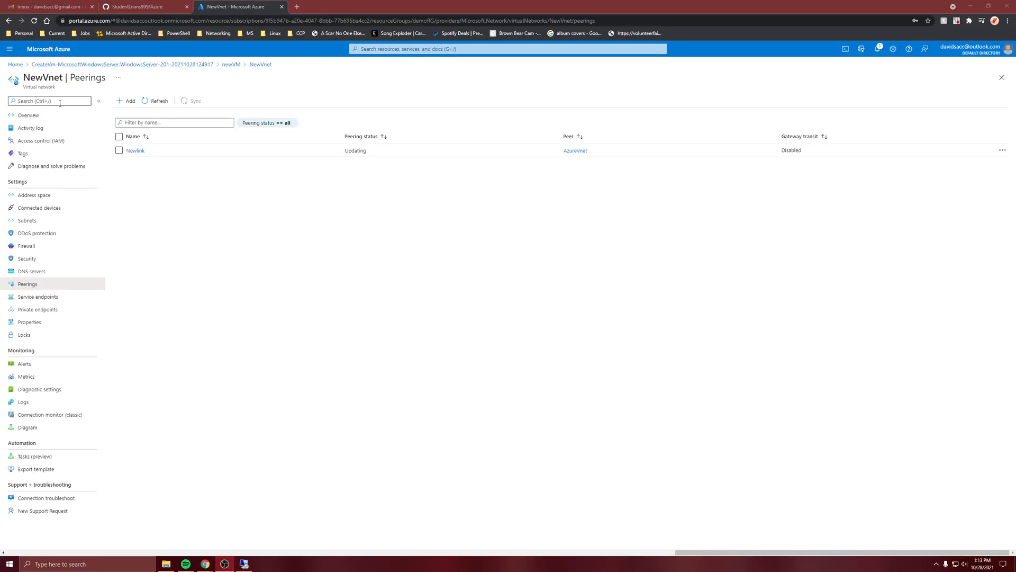
click(49, 116)
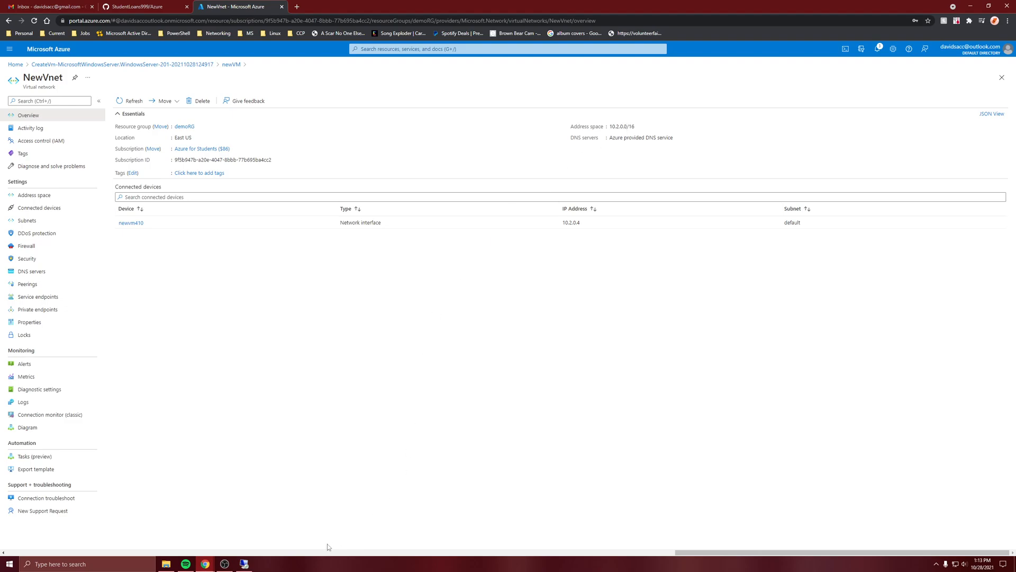
click(243, 563)
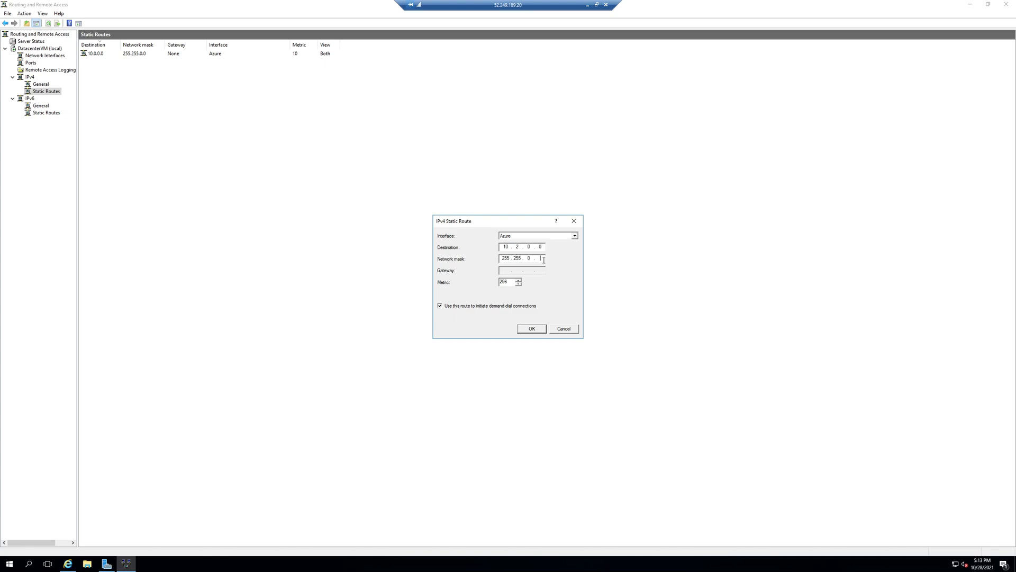
text(0)
text(12)
click(532, 329)
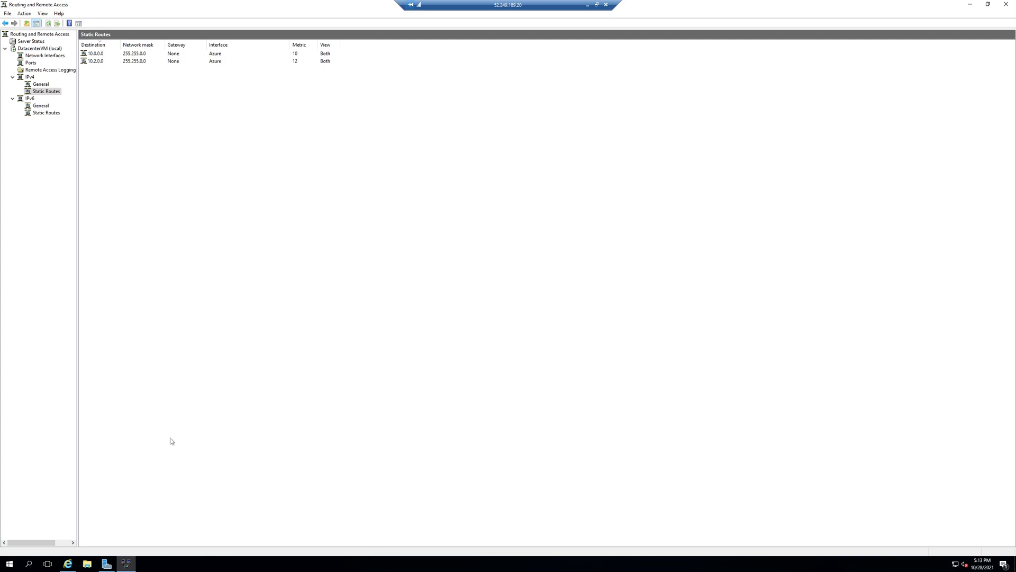
Return to Internet Explorer, close the blocked-content prompt and browse to 10.2.0.4 without the .org completion to test the new route.
click(69, 563)
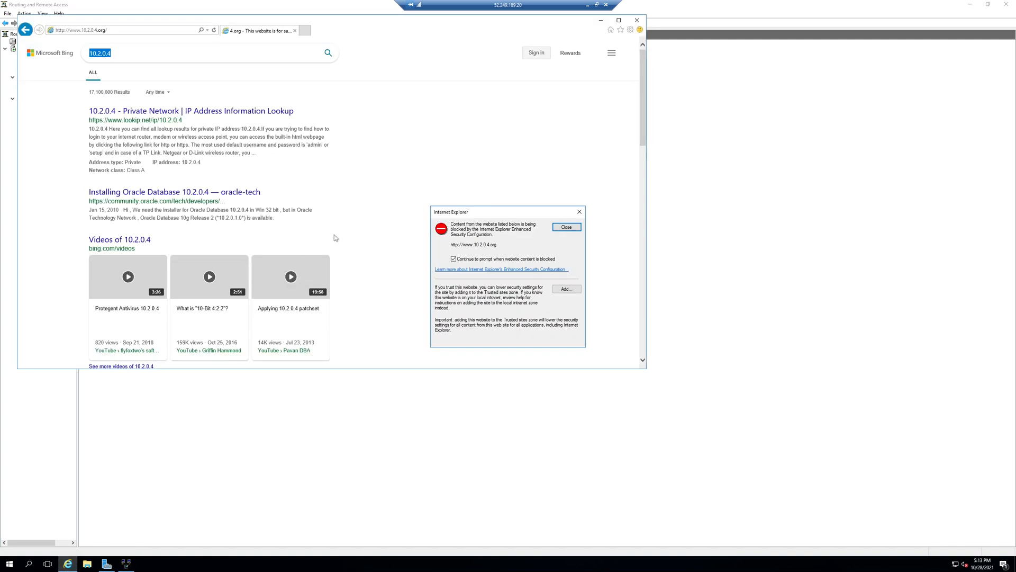
click(564, 230)
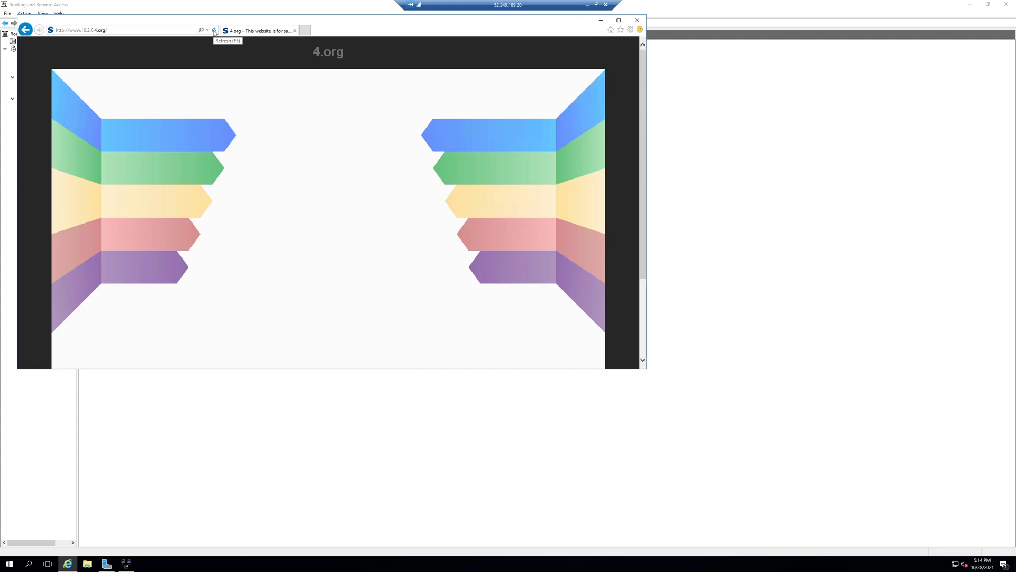
click(122, 30)
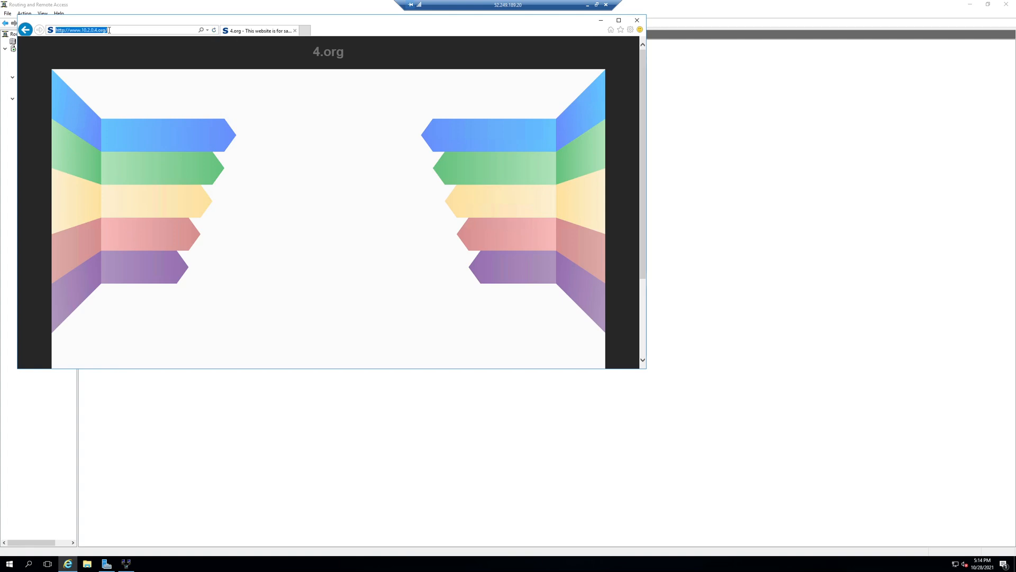
click(101, 30)
key(ctrl+a)
text(10.2.)
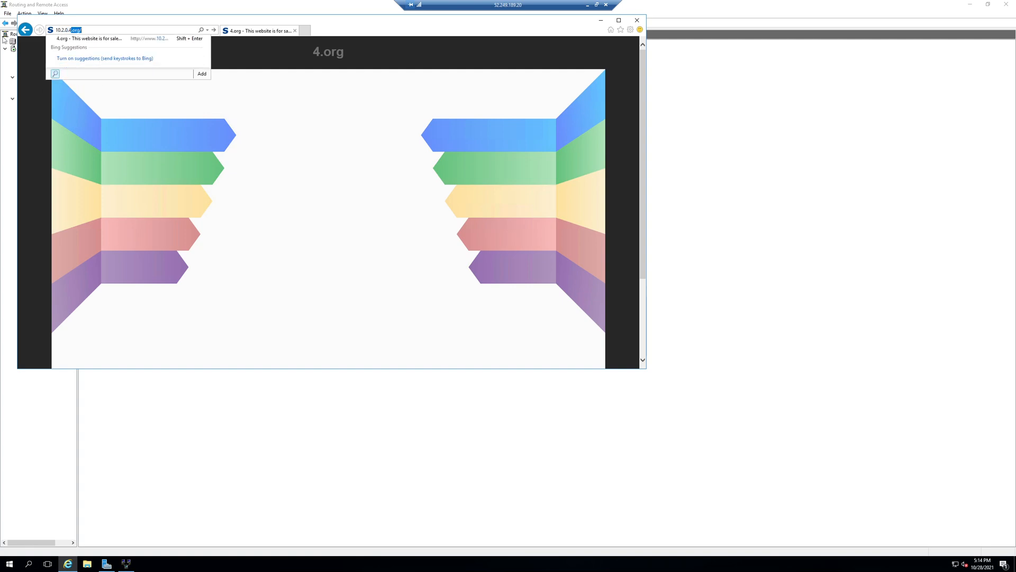
text(0.4)
key(Delete)
key(Return)
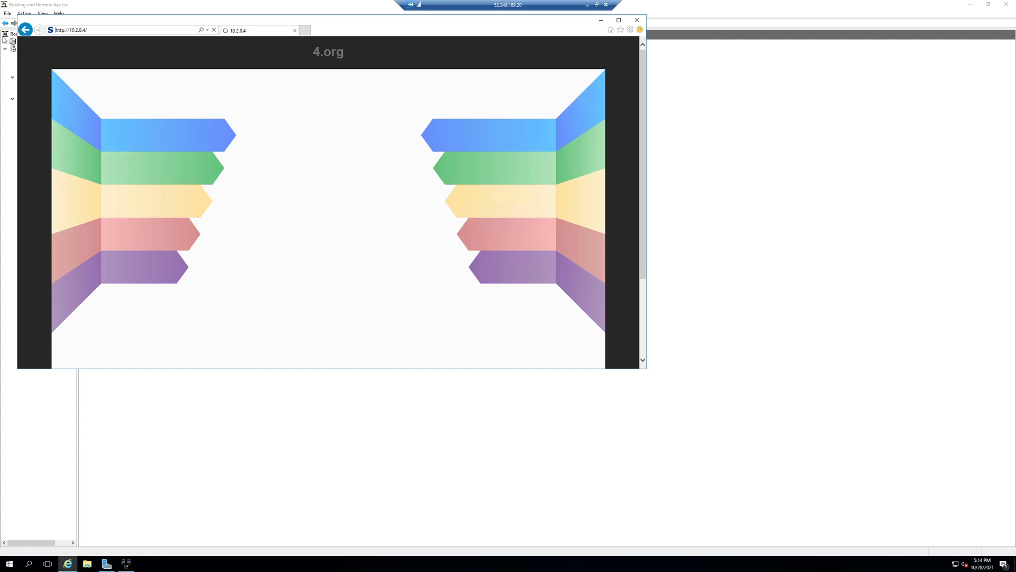